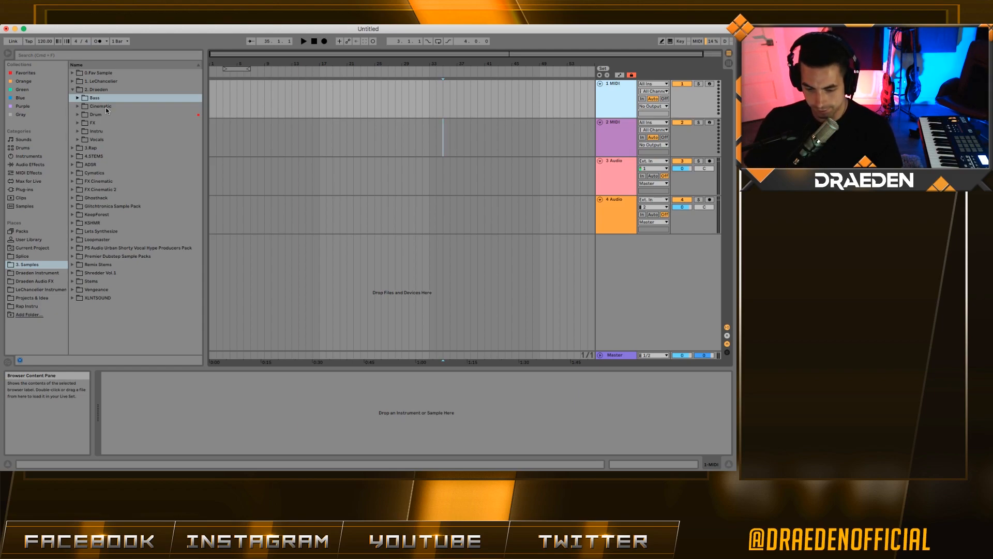
pyautogui.click(106, 108)
pyautogui.click(111, 115)
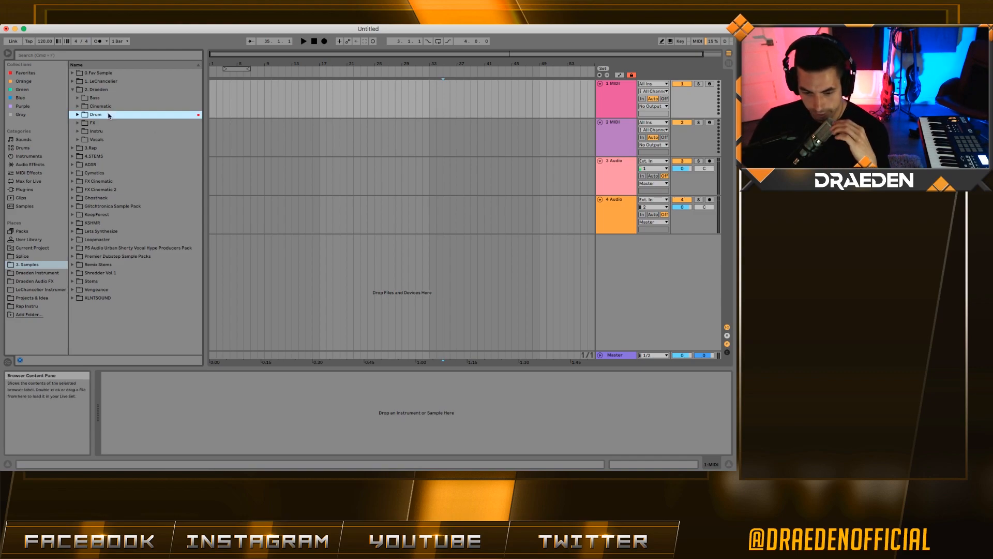
pyautogui.click(78, 114)
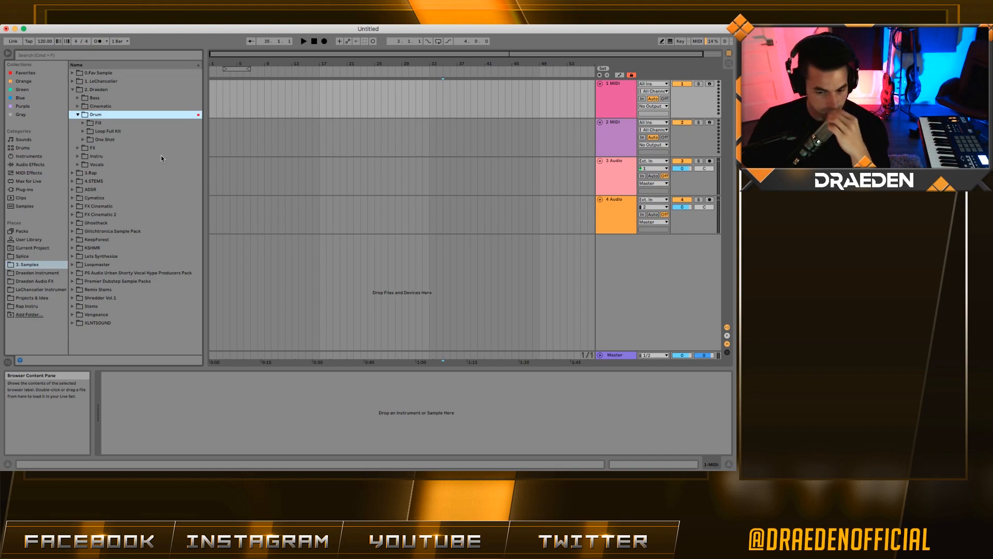
pyautogui.press('Down')
pyautogui.press('Down')
pyautogui.press('Down')
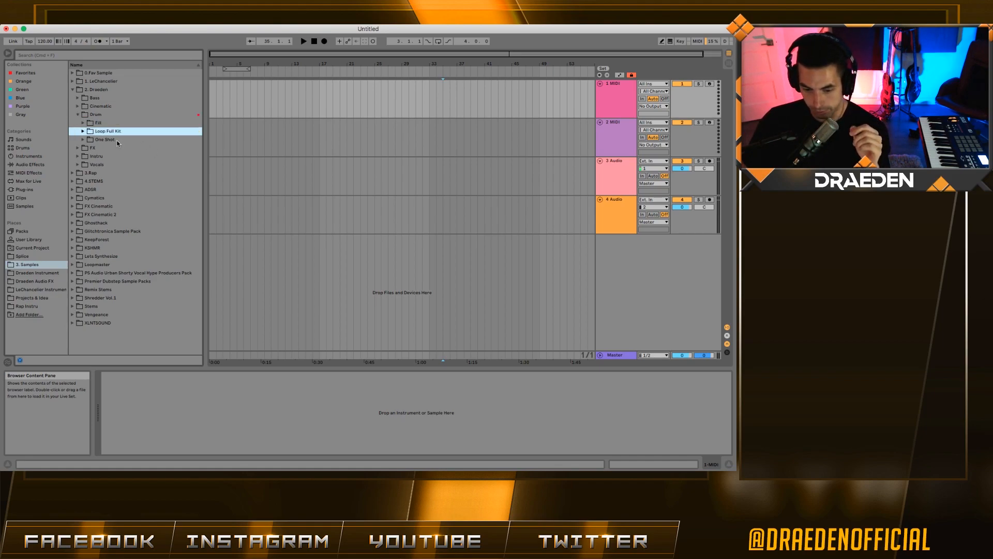
pyautogui.press('Up')
pyautogui.press('Up')
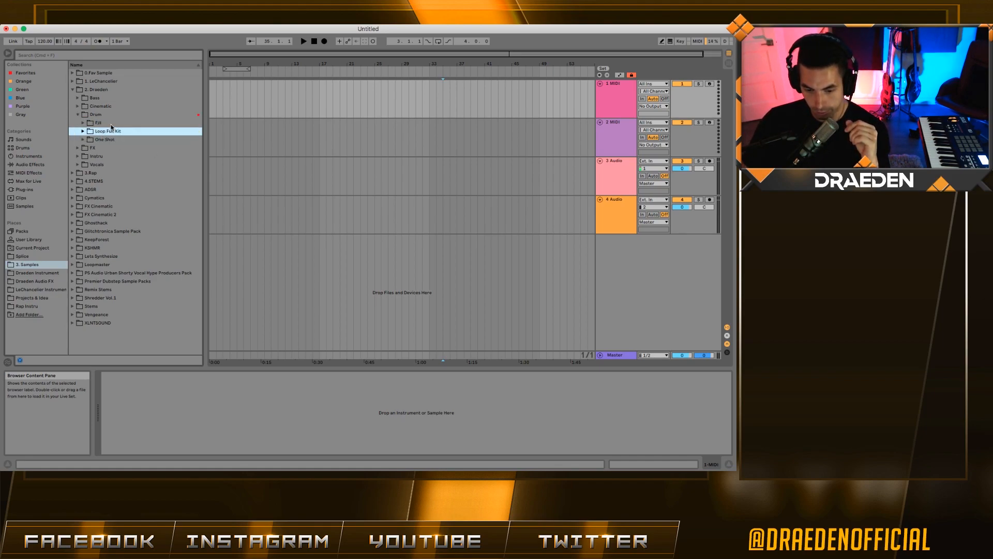
pyautogui.click(107, 133)
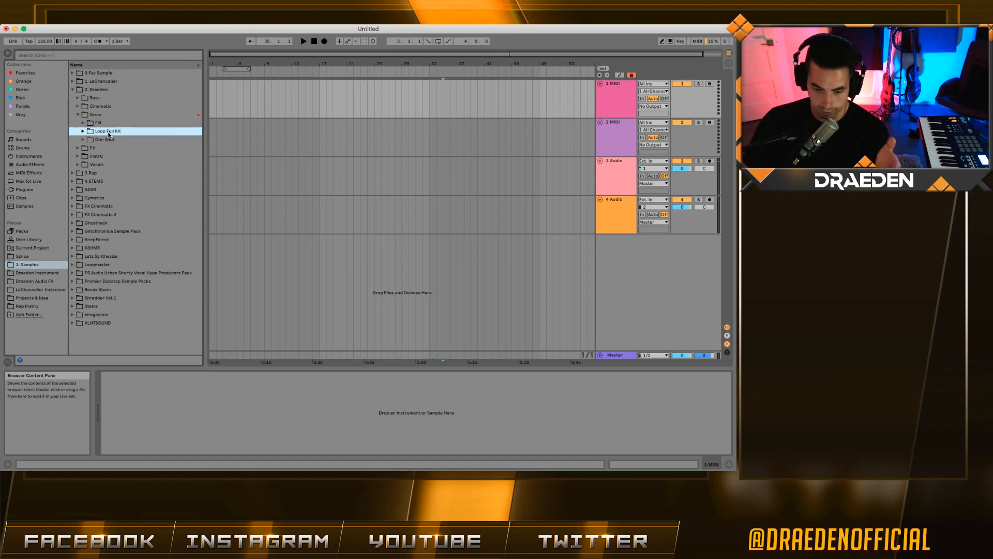
pyautogui.press('Up')
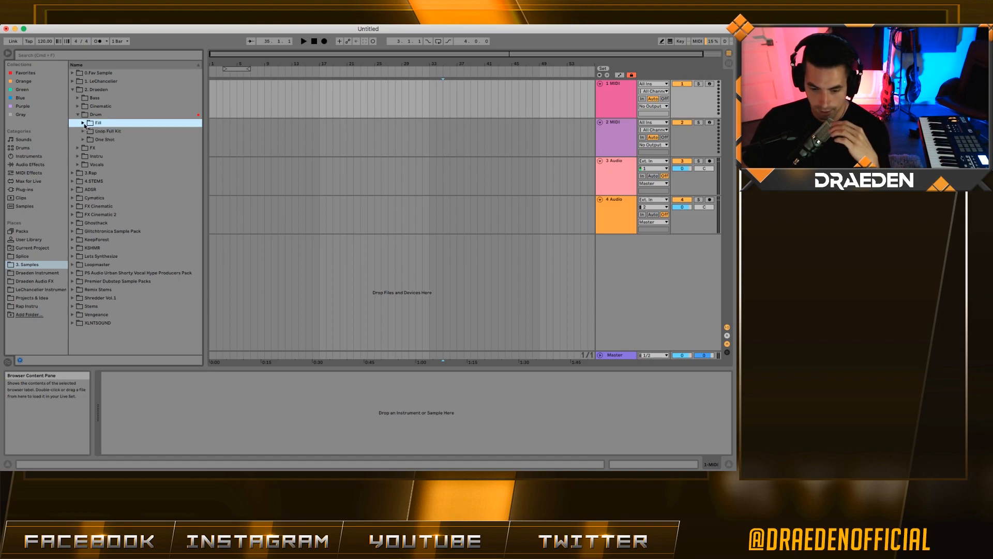
pyautogui.click(84, 140)
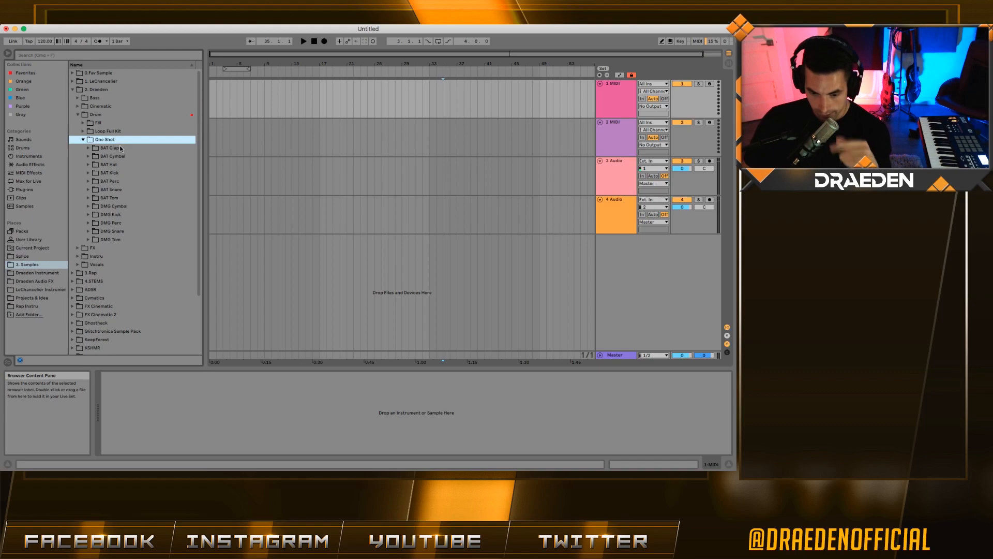
pyautogui.click(119, 147)
pyautogui.click(128, 156)
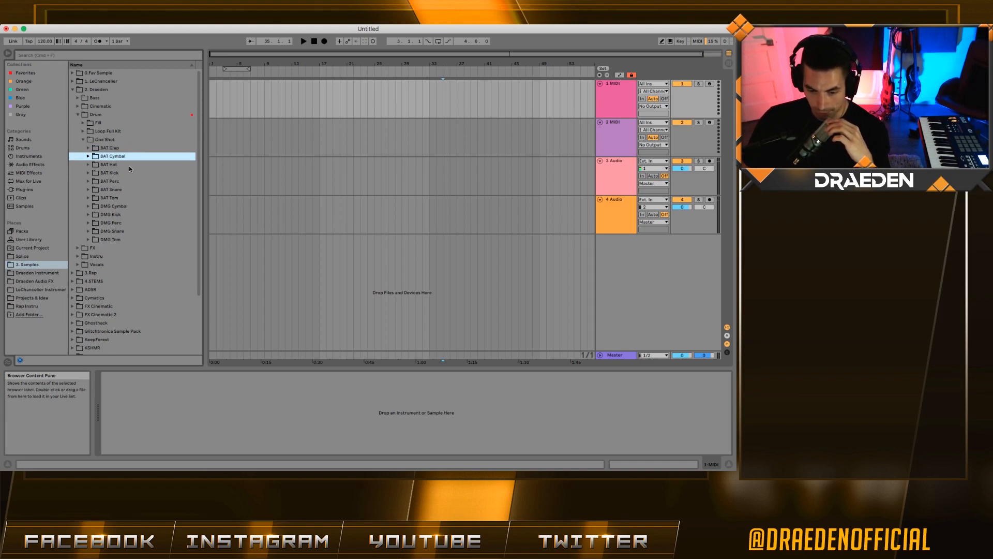
pyautogui.click(126, 164)
pyautogui.click(125, 173)
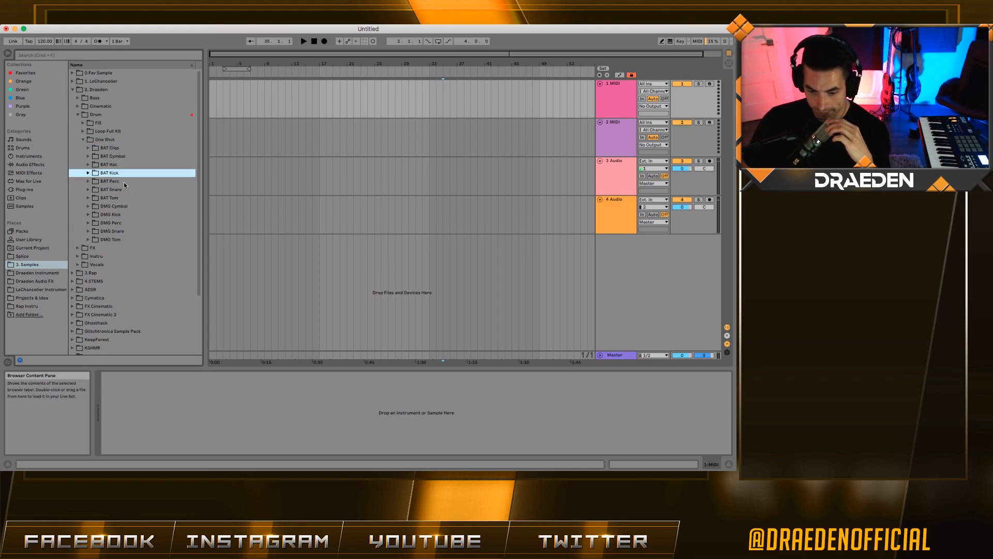
pyautogui.click(123, 182)
pyautogui.click(124, 188)
pyautogui.click(126, 198)
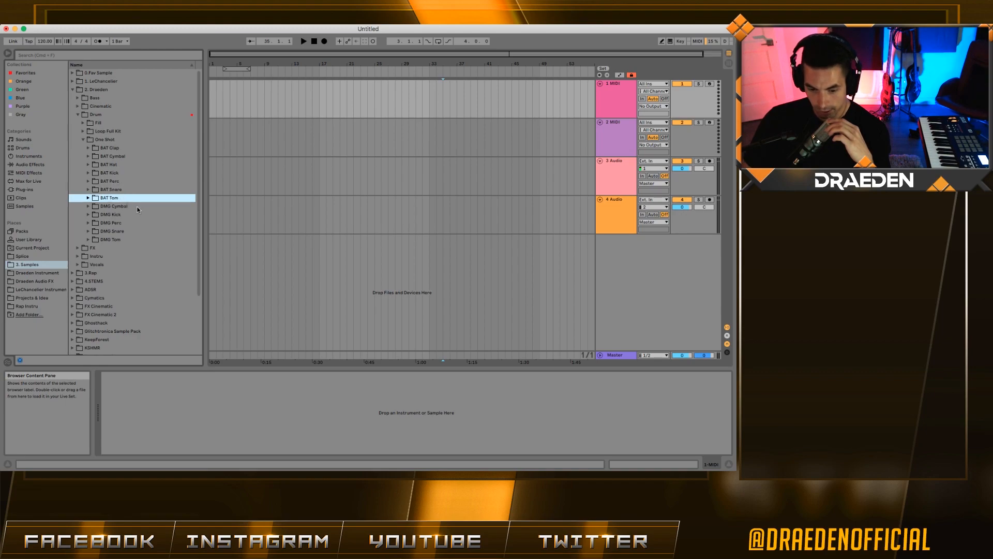
pyautogui.click(138, 206)
pyautogui.doubleClick(123, 98)
pyautogui.click(123, 107)
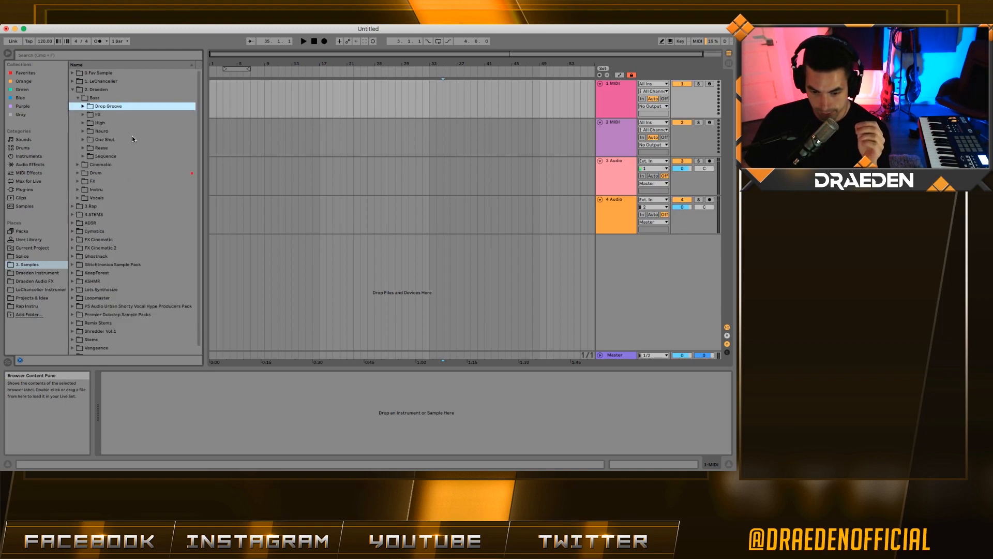
pyautogui.click(86, 125)
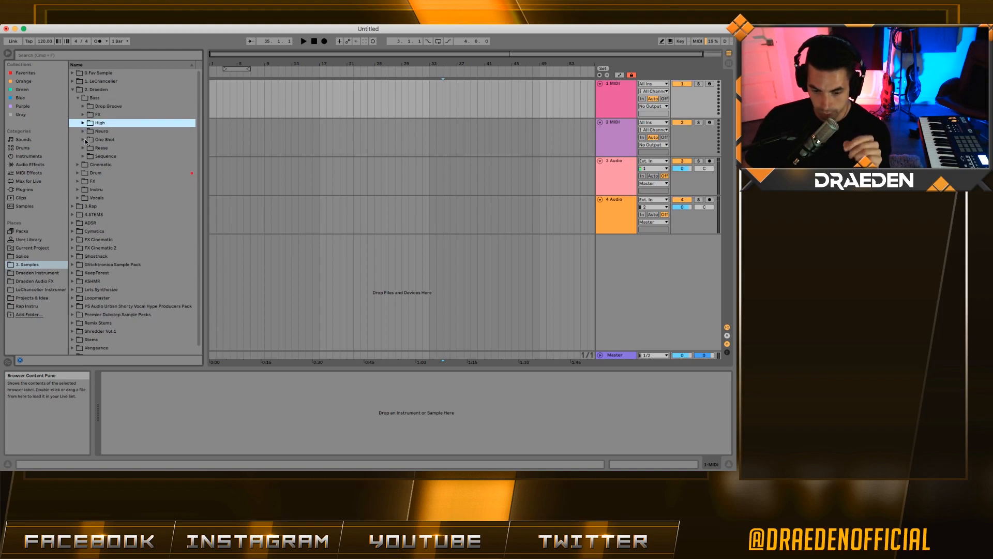
pyautogui.click(86, 158)
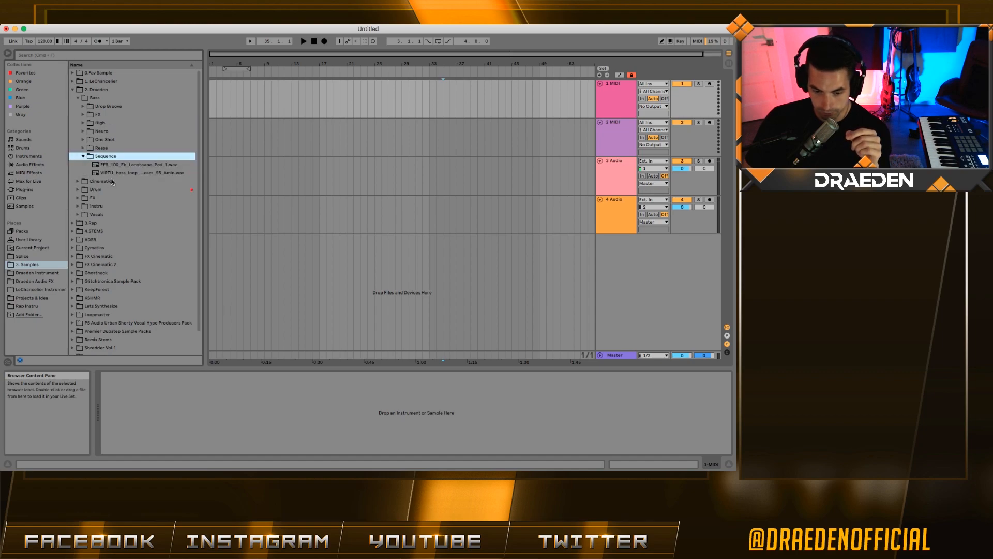
pyautogui.click(78, 99)
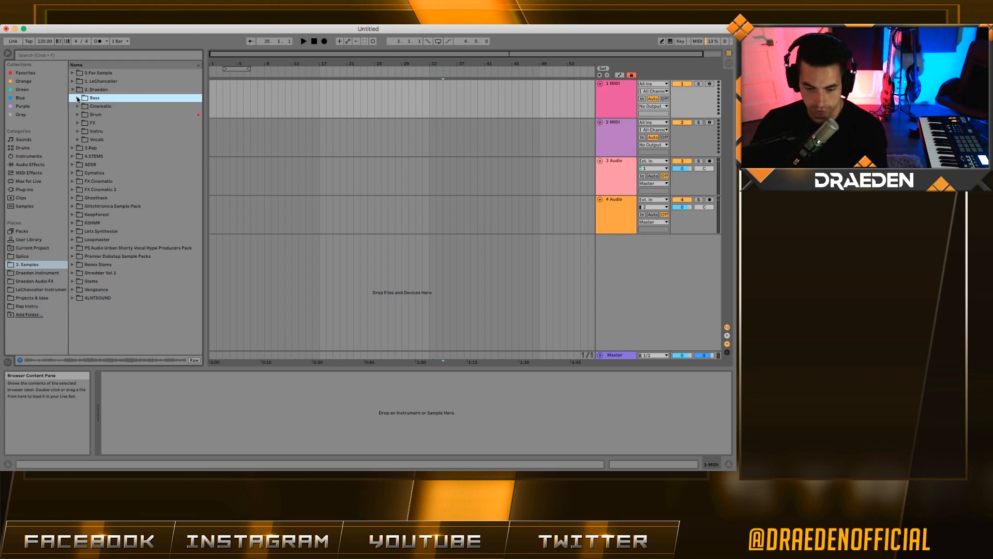
pyautogui.click(108, 106)
pyautogui.click(105, 114)
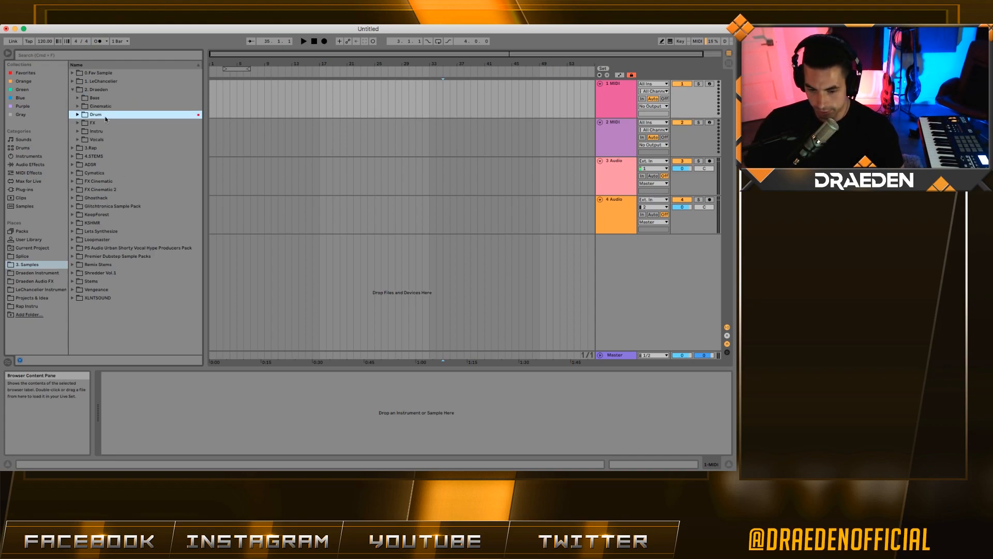
pyautogui.click(102, 124)
pyautogui.click(107, 139)
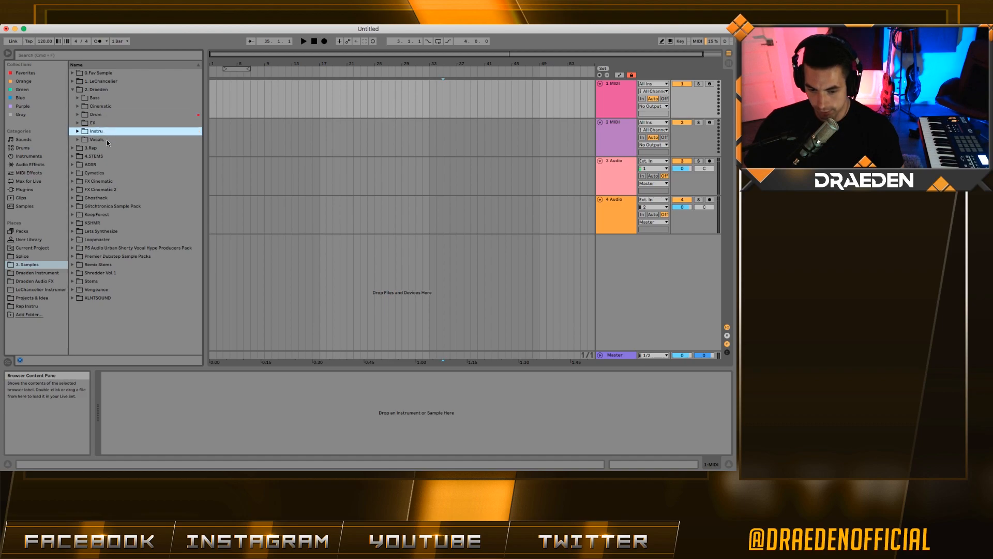
pyautogui.click(104, 107)
pyautogui.click(104, 98)
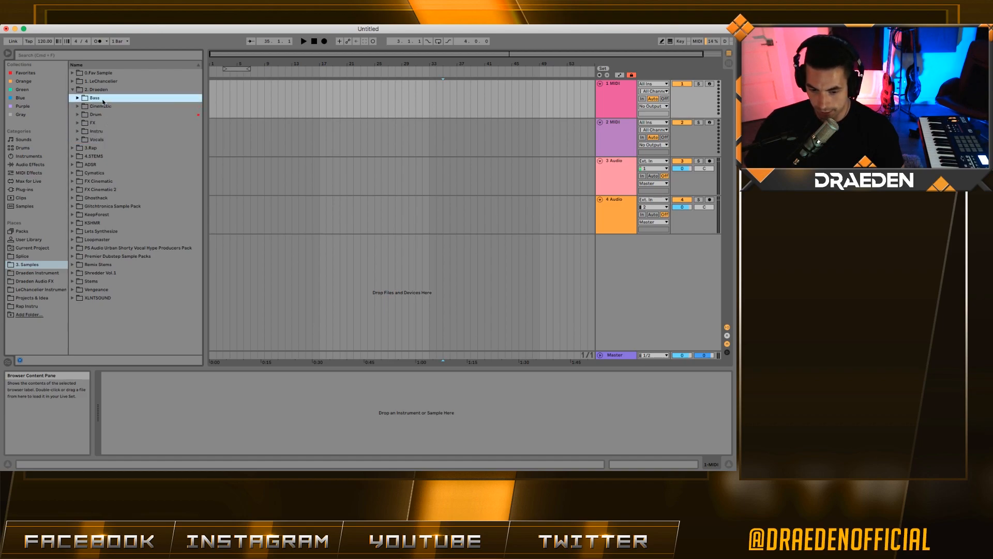
pyautogui.click(84, 114)
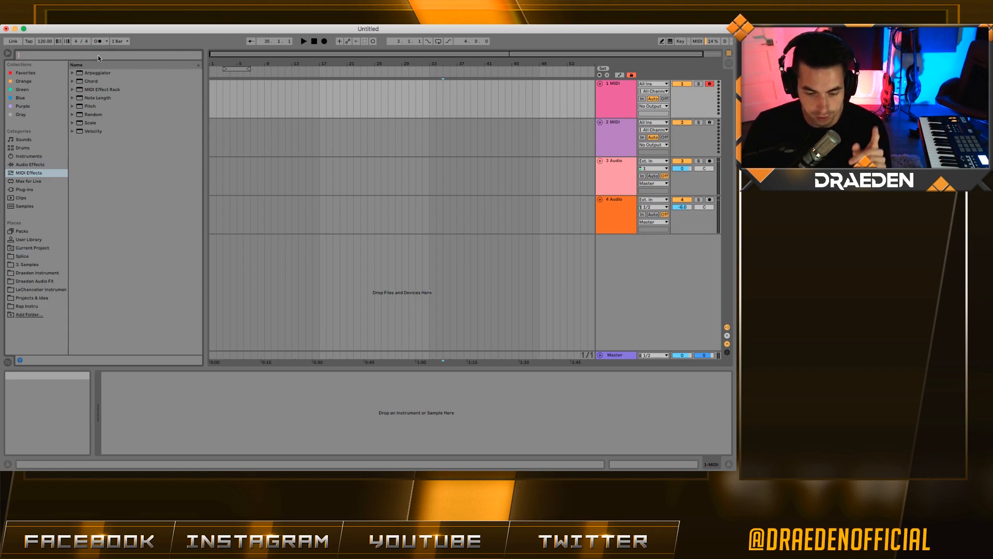
# - Load a Sampler onto track 1 and wrap it in an Instrument Rack
pyautogui.click(40, 157)
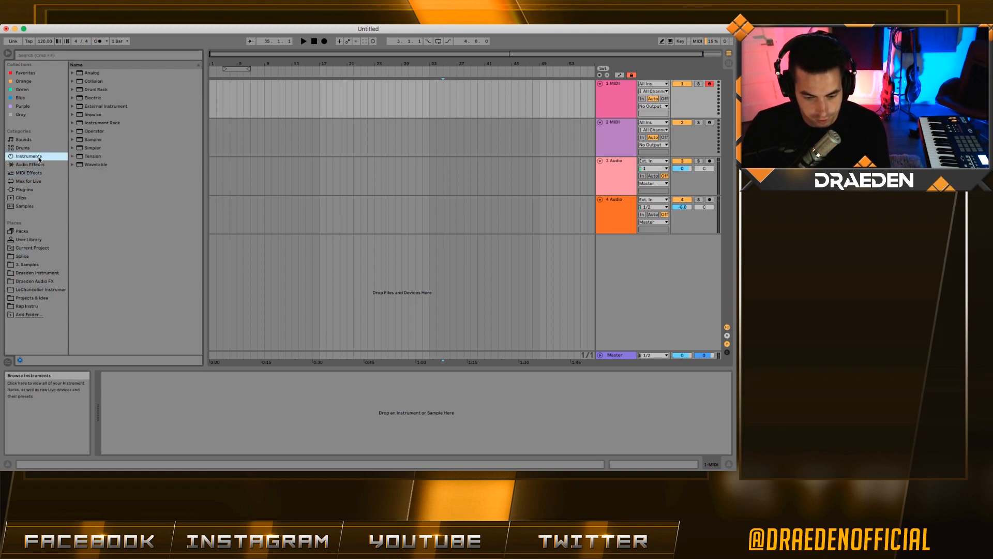
pyautogui.press('super+f')
pyautogui.moveTo(106, 144); pyautogui.dragTo(622, 98)
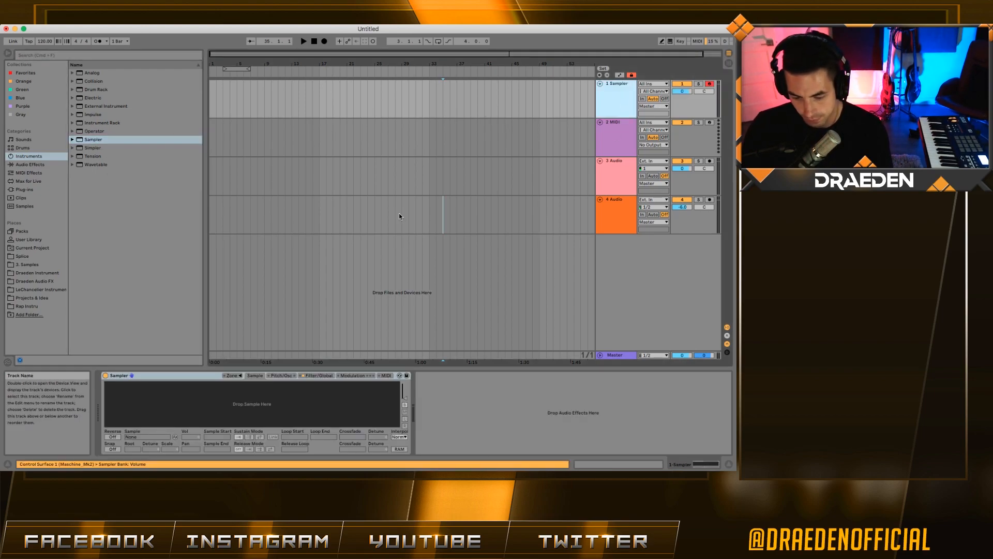
pyautogui.click(203, 376)
pyautogui.press('super+g')
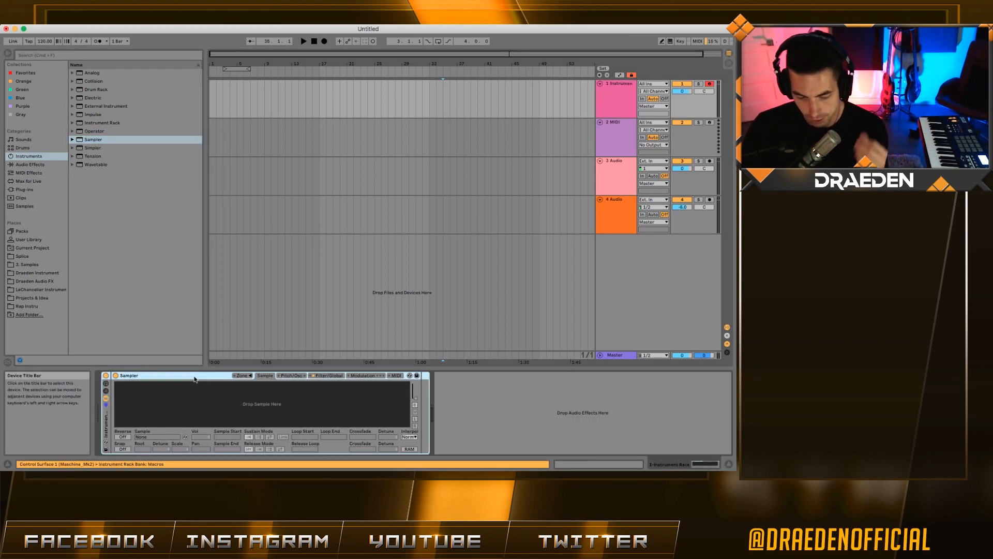
# - Show the rack's macros and open an enlarged Sampler zone editor
pyautogui.click(106, 384)
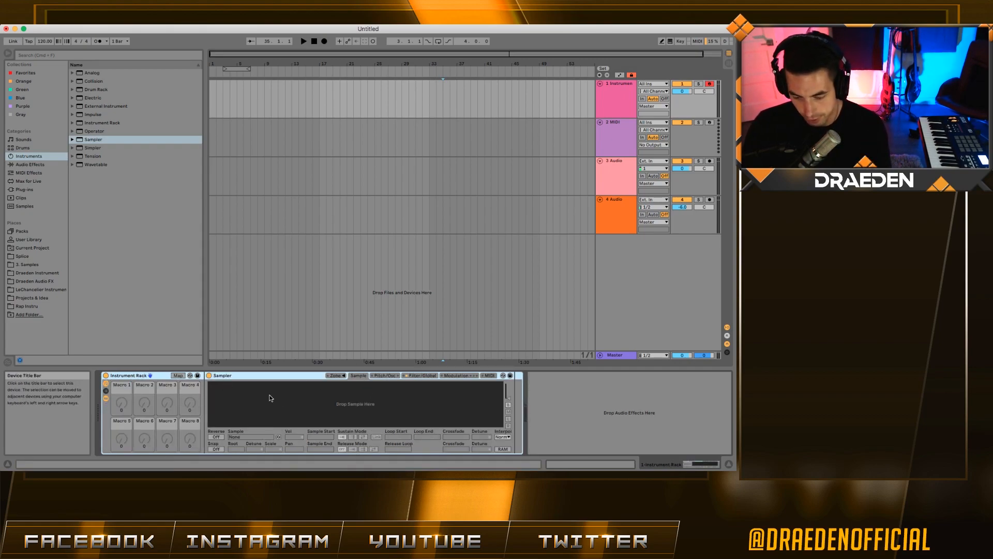
pyautogui.click(335, 375)
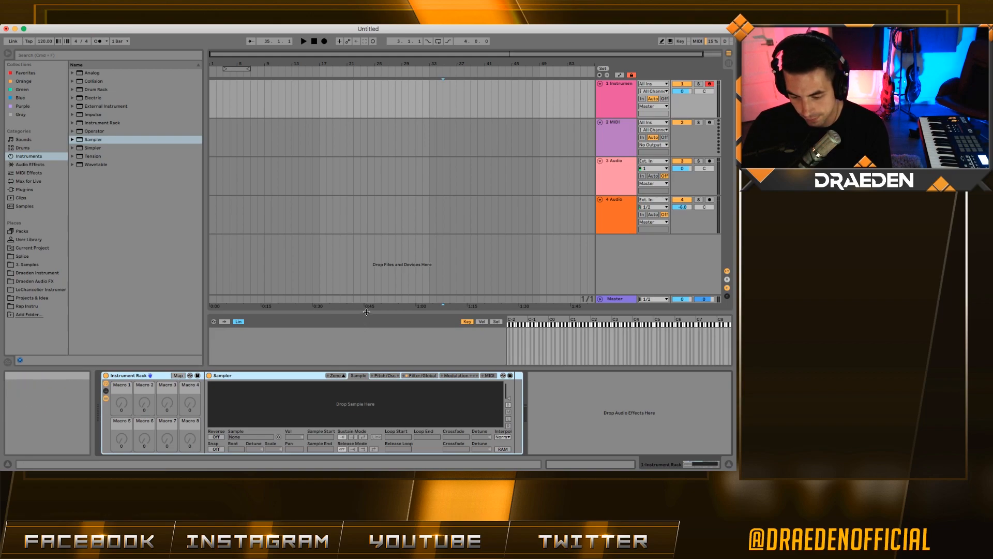
pyautogui.moveTo(363, 322); pyautogui.dragTo(363, 208)
# - Filter Samples for 'kick' and load all 22 kick samples into the Sampler as zones
pyautogui.click(31, 264)
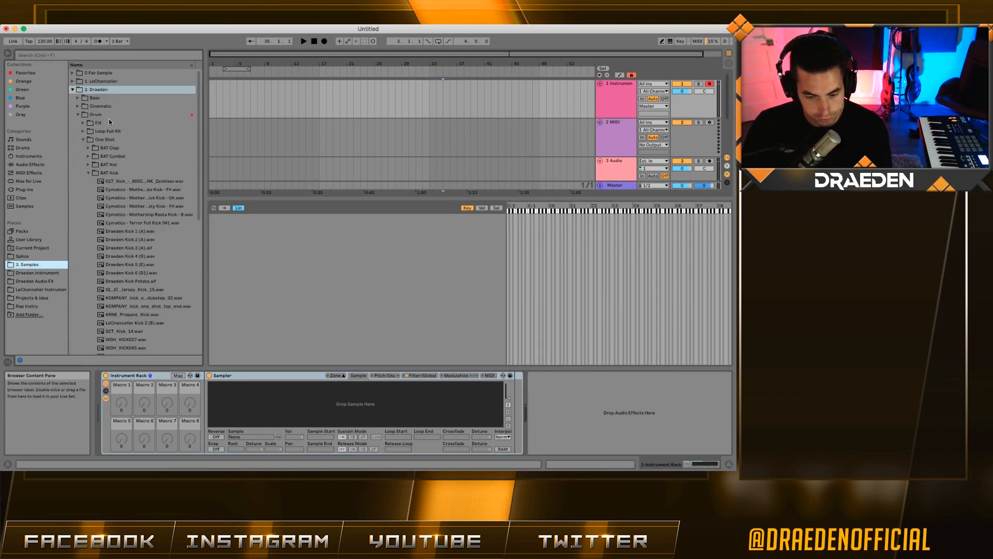
pyautogui.press('super+f')
pyautogui.write('kick')
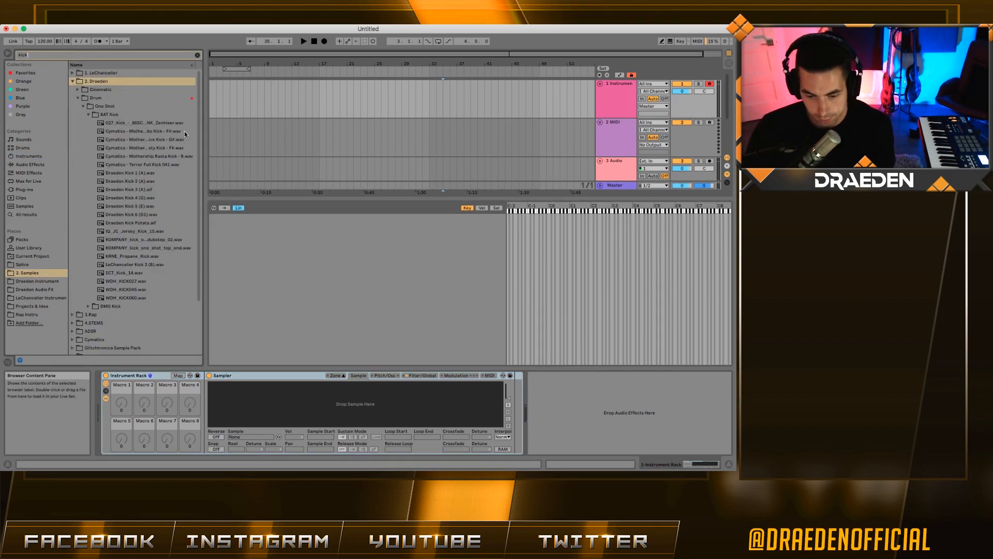
pyautogui.click(137, 124)
pyautogui.keyDown('shift'); pyautogui.click(125, 297); pyautogui.keyUp('shift')
pyautogui.moveTo(160, 136); pyautogui.dragTo(388, 304)
# - Distribute the 22 kick zones' selector ranges evenly across 0–127
pyautogui.click(497, 208)
pyautogui.click(378, 226)
pyautogui.press('super+a')
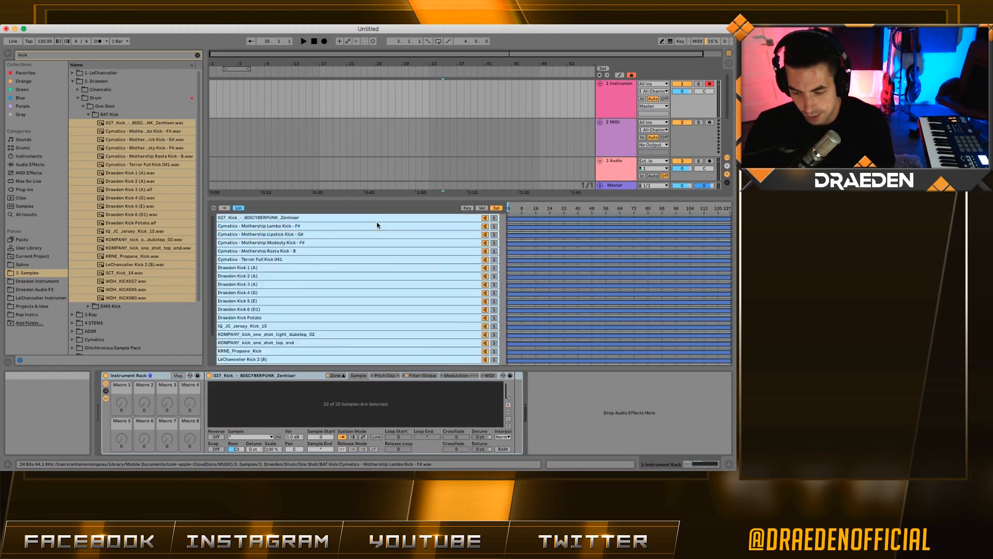
pyautogui.rightClick(378, 226)
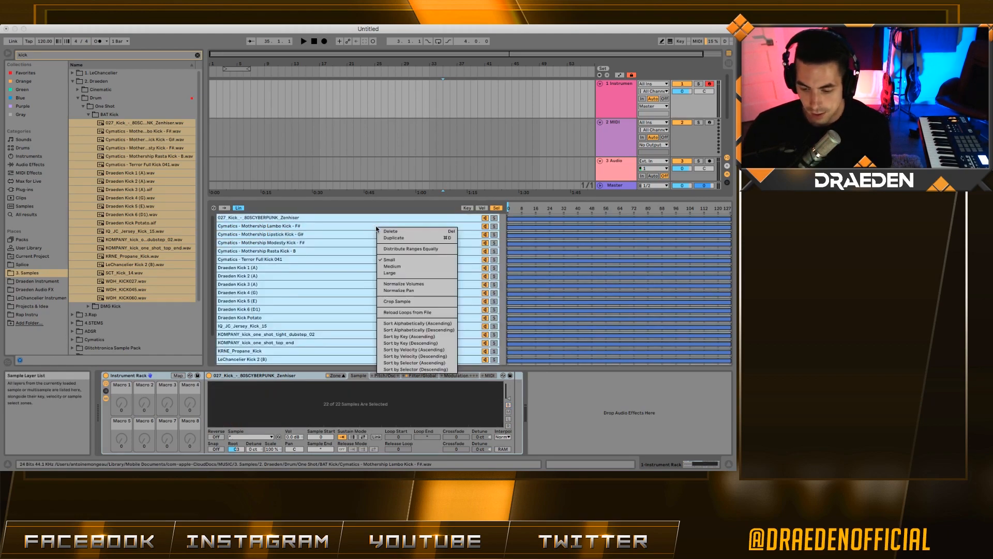
pyautogui.click(443, 250)
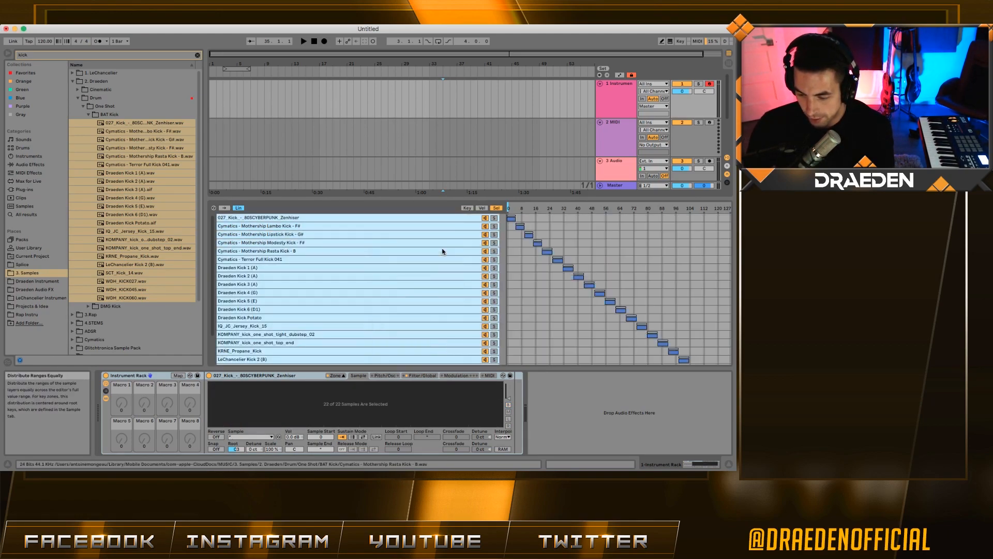
pyautogui.click(445, 243)
pyautogui.scroll(-4, 520, 215)
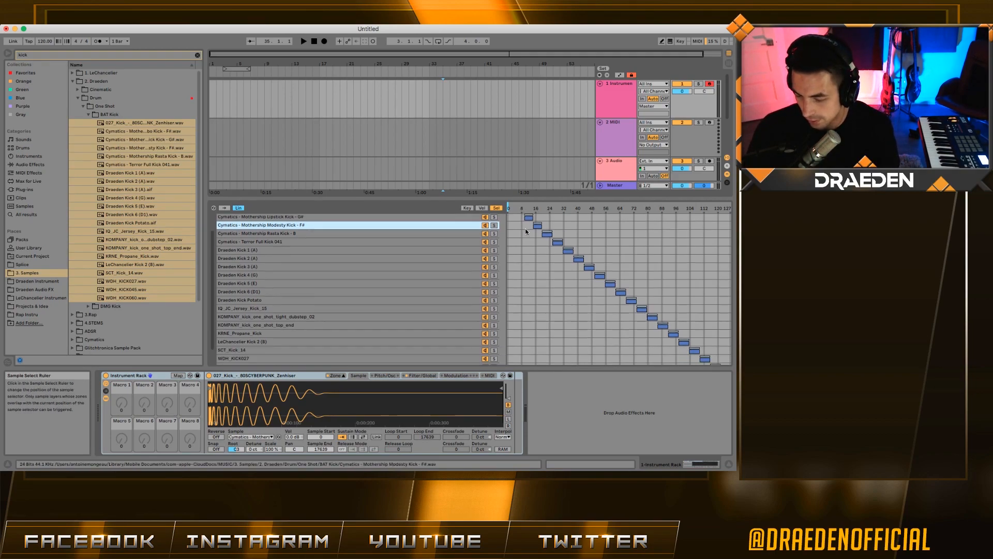
pyautogui.scroll(4, 620, 277)
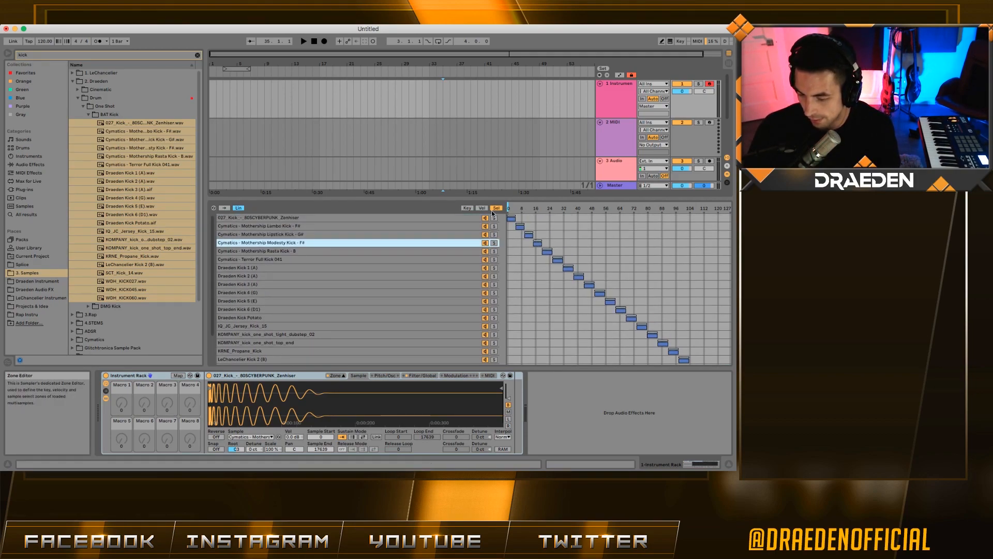
# - Map the Sampler's sample selector to Macro 1, the Sample Selector macro
pyautogui.moveTo(512, 207)
pyautogui.mouseDown()
pyautogui.moveTo(641, 208)
pyautogui.moveTo(509, 208)
pyautogui.mouseUp()
pyautogui.click(178, 375)
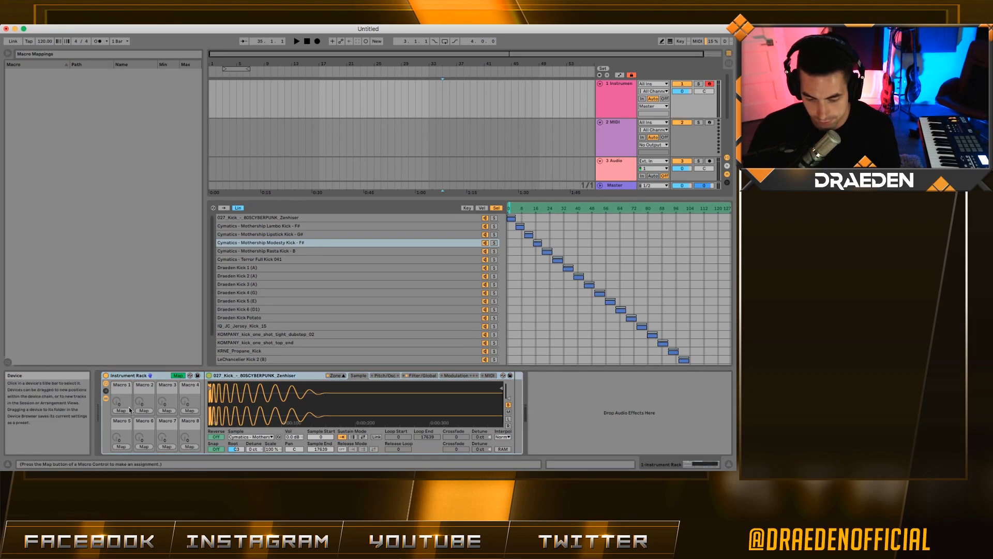
pyautogui.click(121, 410)
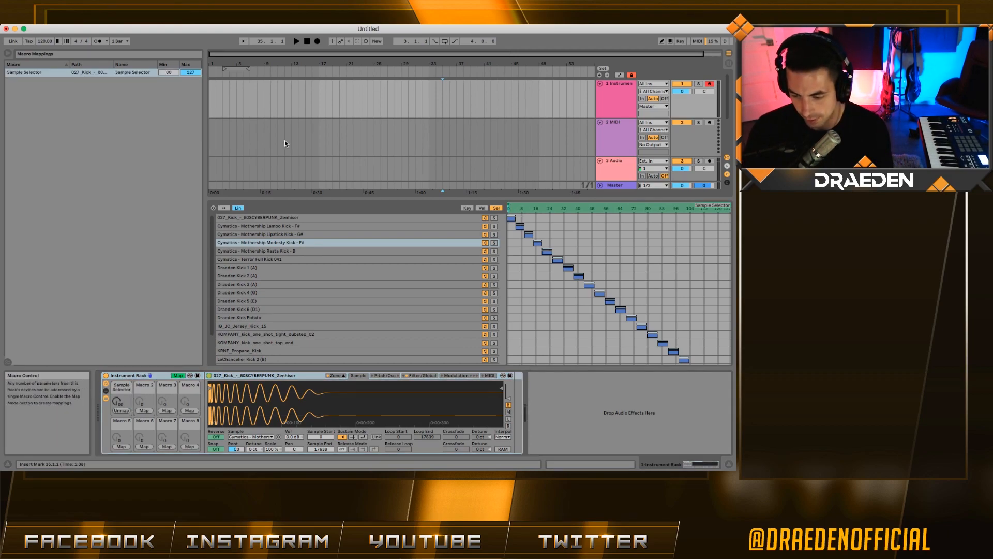
# - Create a MIDI clip on track 1 holding one C3 note stretched across the clip
pyautogui.click(193, 107)
pyautogui.moveTo(219, 59); pyautogui.dragTo(93, 99)
pyautogui.hscroll(-1, 238, 99)
pyautogui.press('super+shift+m')
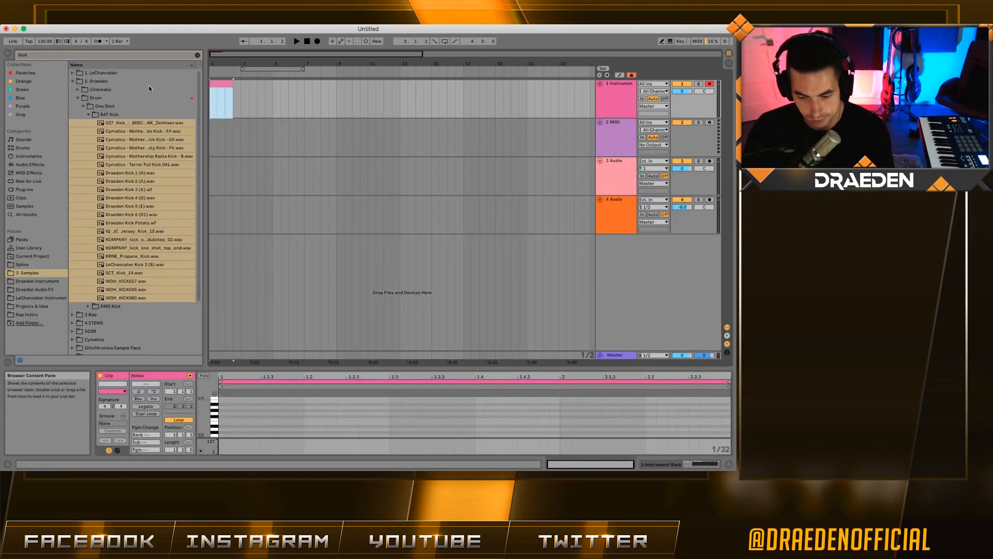
pyautogui.click(225, 420)
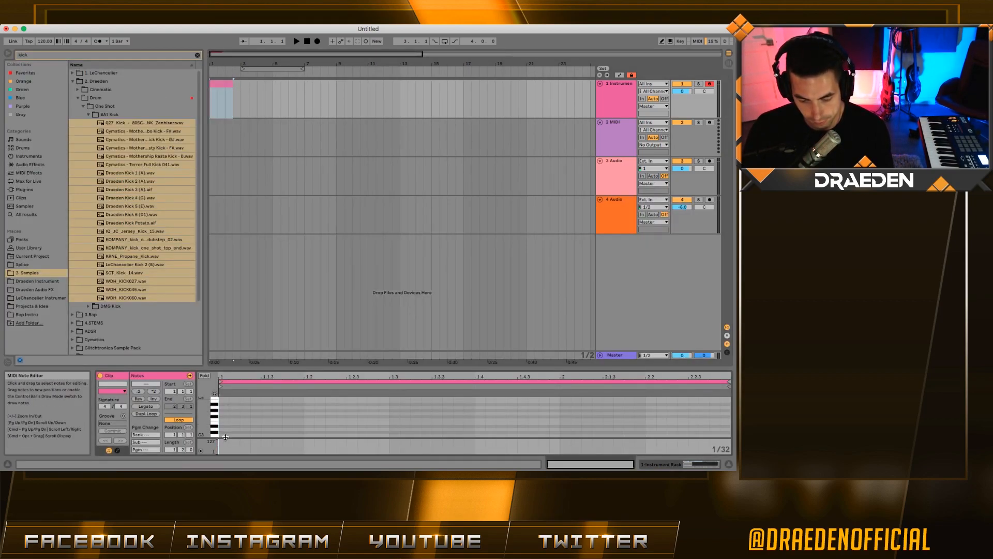
pyautogui.doubleClick(225, 436)
pyautogui.click(146, 406)
# - Audition the clip while stepping the Sample Selector macro to 80, Draeden Kick 2 (A)
pyautogui.press('space')
pyautogui.click(218, 92)
pyautogui.press('space')
pyautogui.doubleClick(606, 95)
pyautogui.press('space')
pyautogui.press('space')
pyautogui.press('space')
pyautogui.press('space')
pyautogui.moveTo(121, 403); pyautogui.dragTo(121, 362)
pyautogui.press('space')
pyautogui.press('space')
pyautogui.press('space')
pyautogui.press('space')
pyautogui.press('space')
pyautogui.press('space')
pyautogui.press('space')
pyautogui.press('space')
pyautogui.press('space')
pyautogui.press('space')
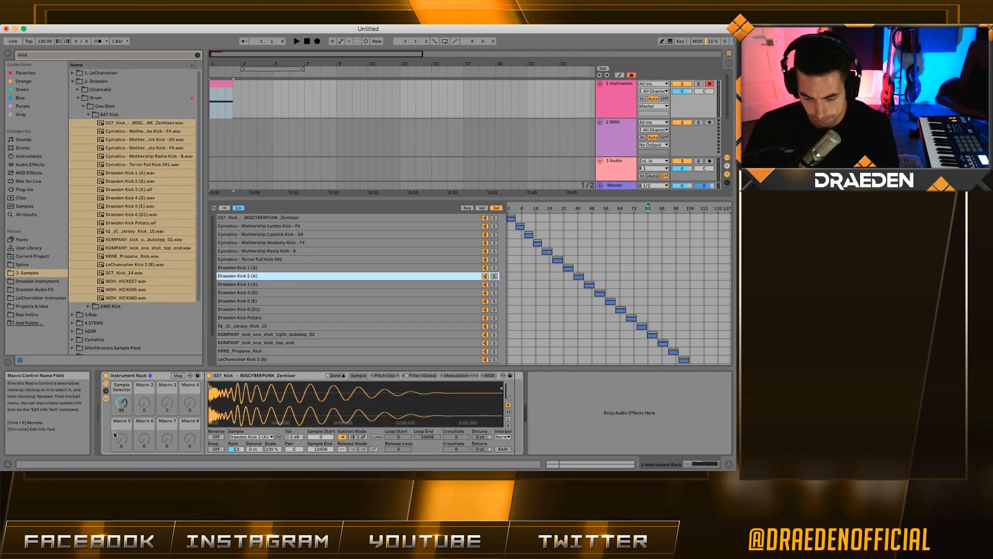
# - Set the Sample Selector to 102, place a Cymatics kick on track 3 at bar 3, and repeat it
pyautogui.click(123, 403)
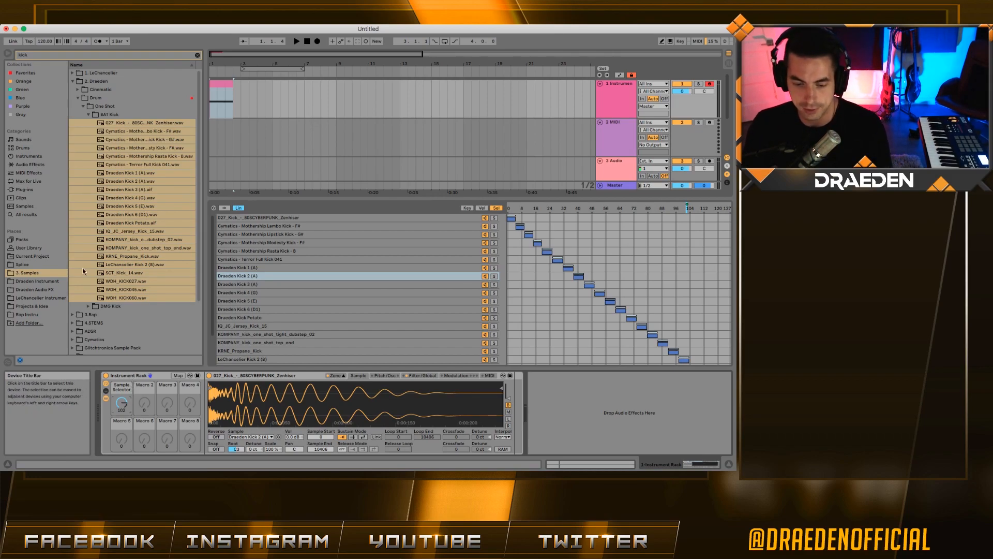
pyautogui.click(140, 148)
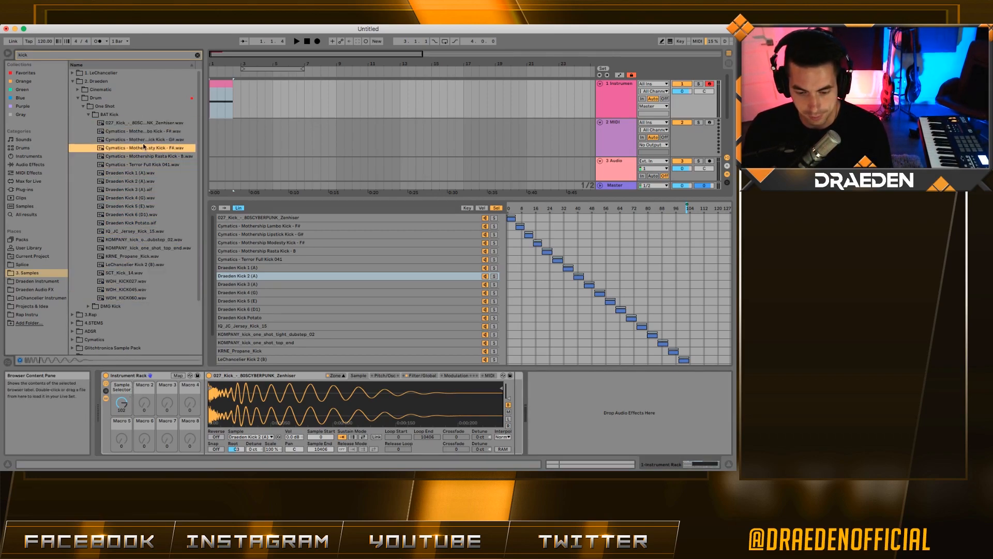
pyautogui.click(231, 165)
pyautogui.moveTo(231, 165); pyautogui.dragTo(241, 171)
pyautogui.hotkey('shift', 'Right')
pyautogui.press('super+d')
pyautogui.press('super+d')
pyautogui.press('super+d')
pyautogui.press('super+d')
pyautogui.press('super+d')
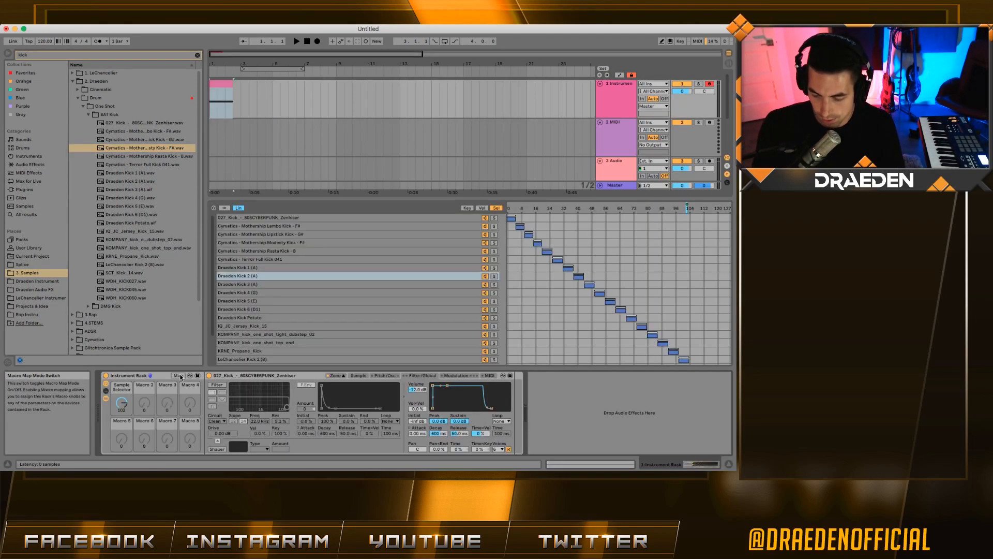
# - Map the volume envelope Decay to Macro 2 and Release to Macro 6
pyautogui.click(179, 376)
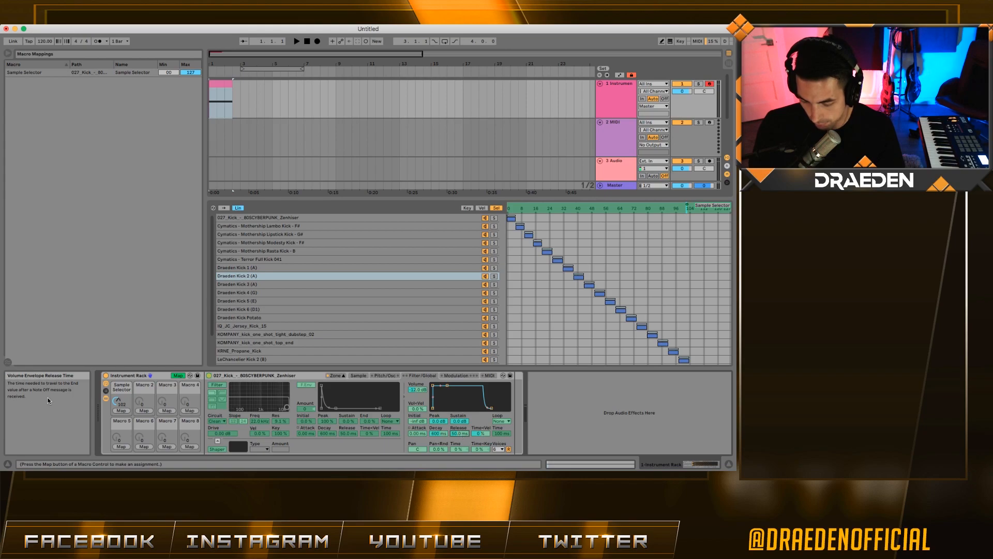
pyautogui.click(144, 410)
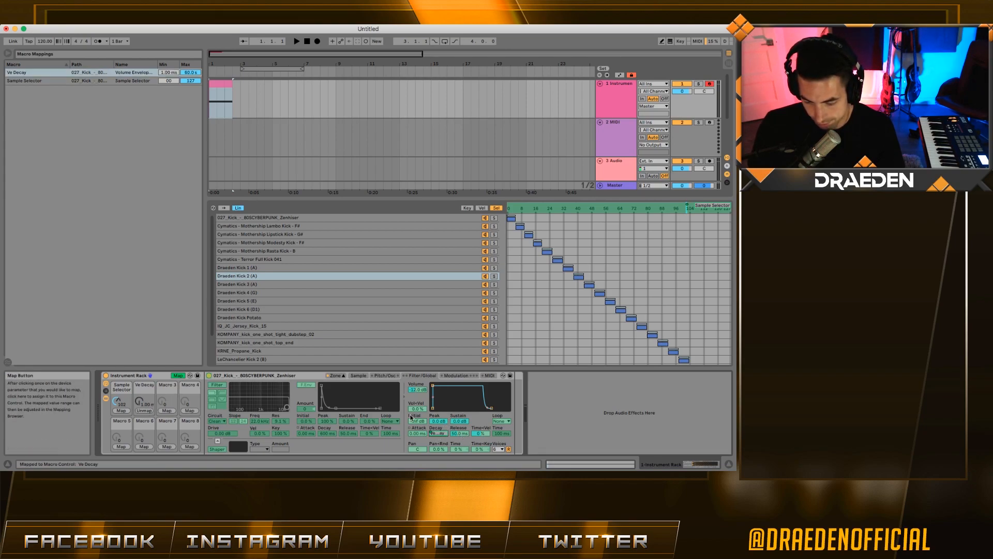
pyautogui.click(144, 446)
pyautogui.click(459, 433)
pyautogui.click(177, 375)
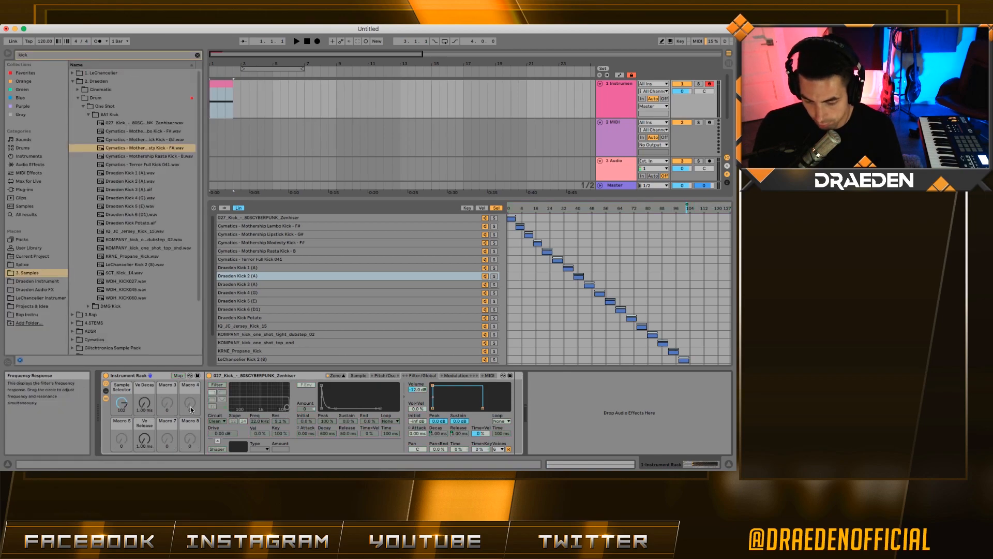
# - Set decay to about 469 ms, sustain to -inf dB, and Sampler voices to 1
pyautogui.moveTo(150, 401); pyautogui.dragTo(150, 356)
pyautogui.moveTo(454, 386)
pyautogui.mouseDown()
pyautogui.moveTo(454, 410)
pyautogui.moveTo(444, 405)
pyautogui.moveTo(448, 387)
pyautogui.mouseUp()
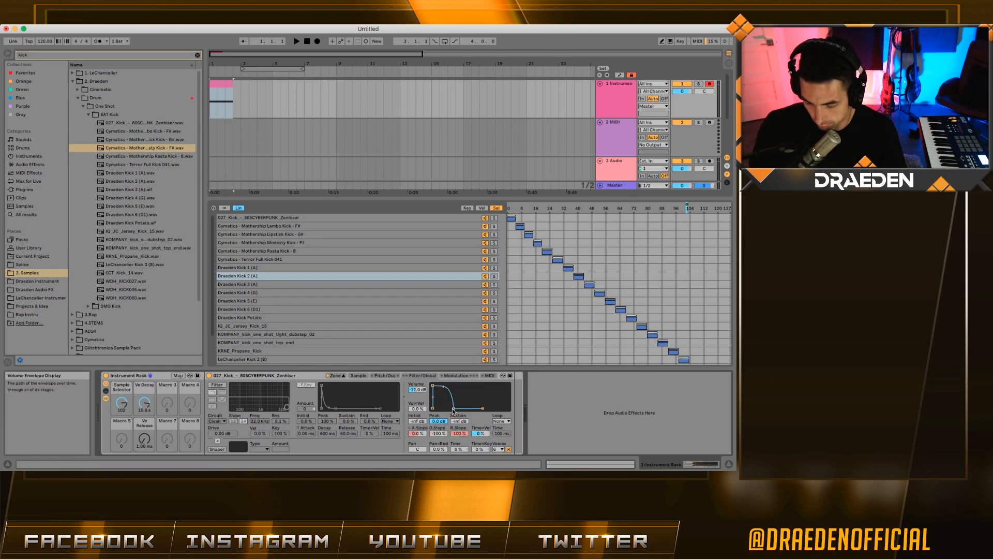
pyautogui.moveTo(146, 402); pyautogui.dragTo(144, 362)
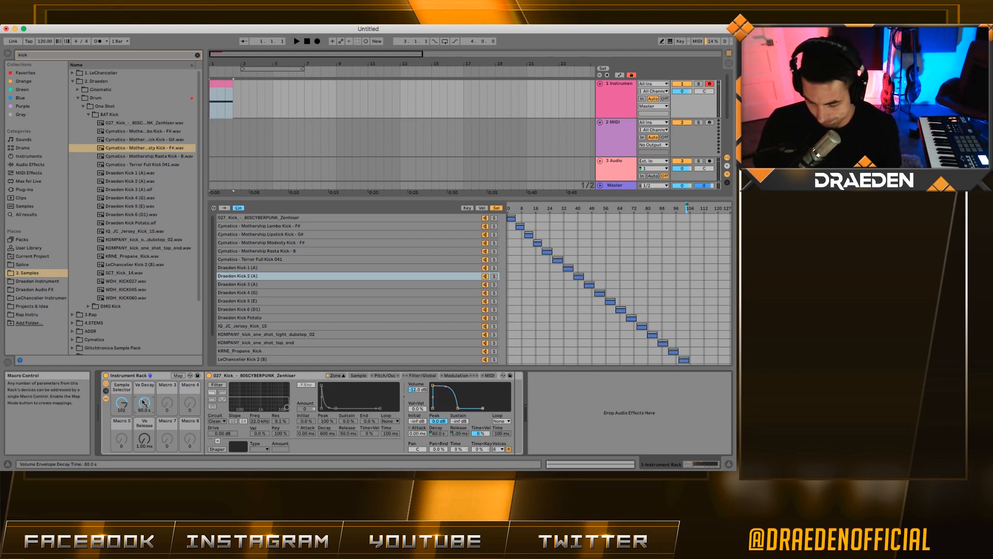
pyautogui.click(498, 449)
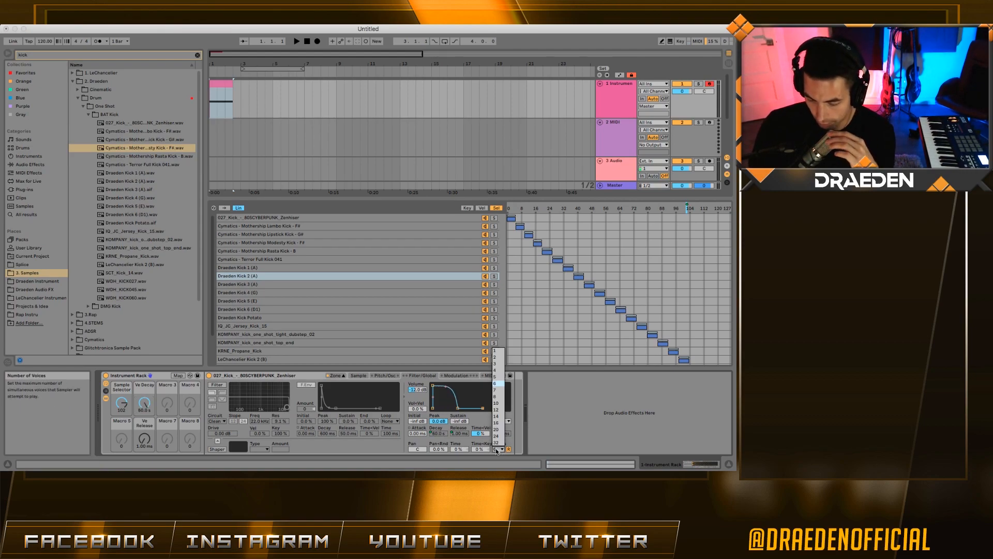
pyautogui.click(498, 352)
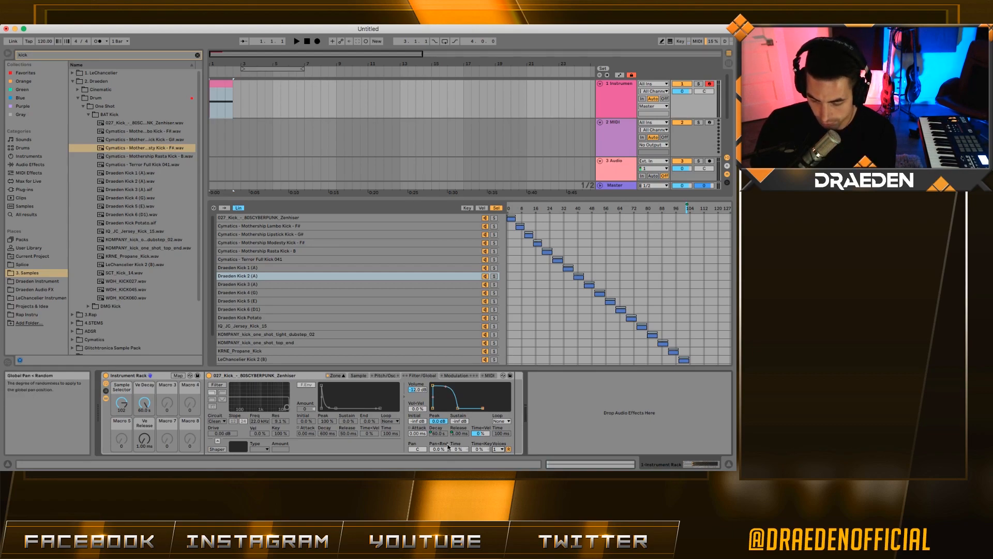
pyautogui.click(359, 376)
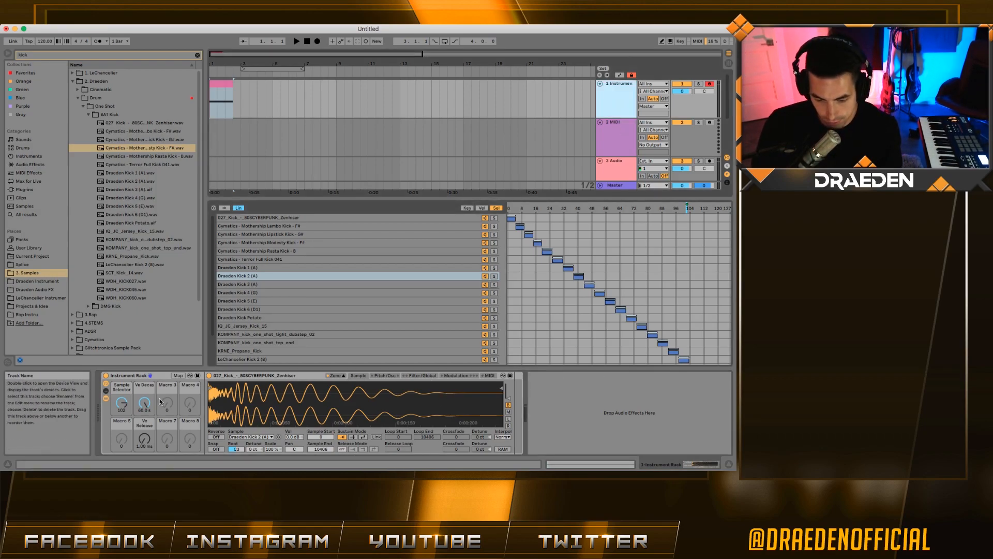
pyautogui.hotkey('ctrl', 'r')
# - Name the rack KICK ONE SHOT and save it into the BAT One Shot folder
pyautogui.write('KICK ONE SHOT')
pyautogui.press('Return')
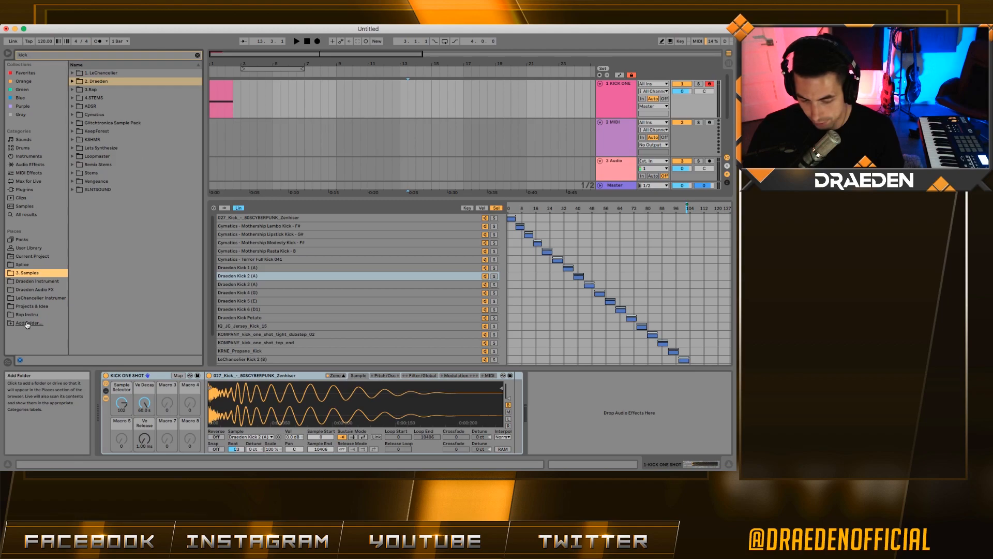
pyautogui.click(31, 280)
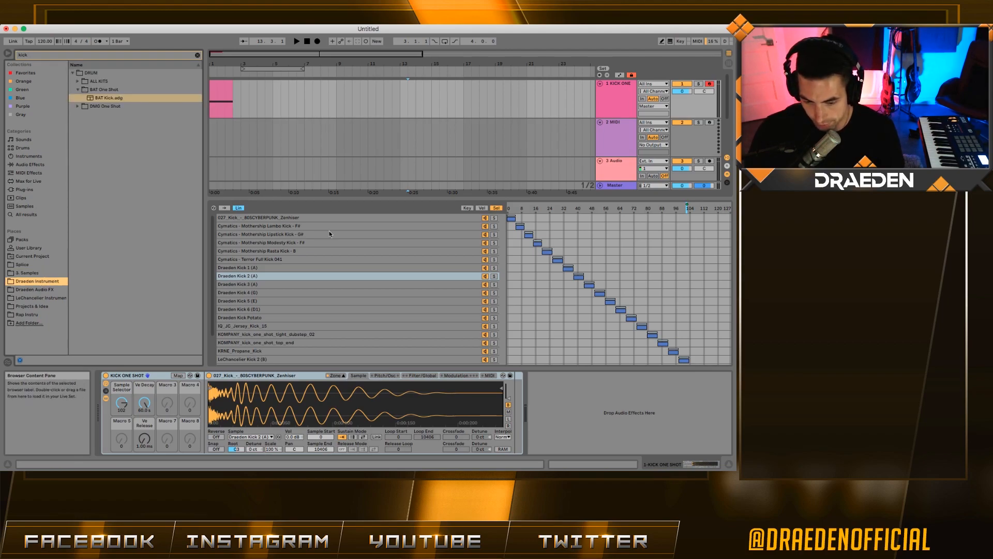
pyautogui.click(147, 376)
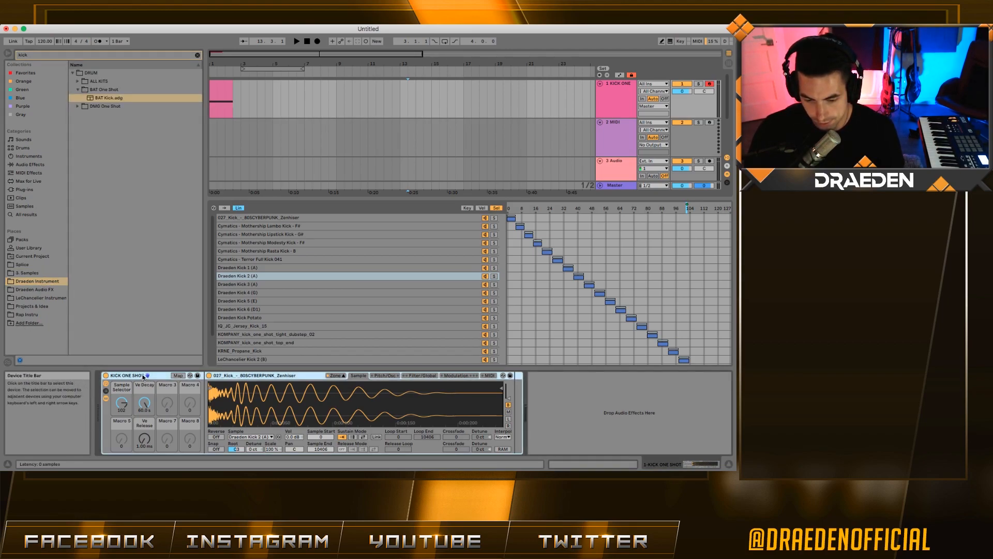
pyautogui.click(106, 98)
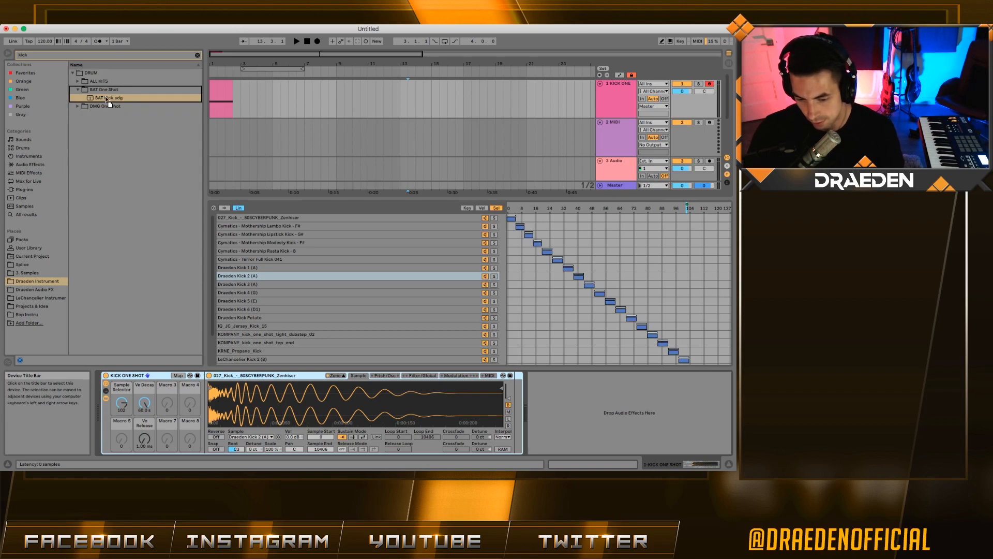
pyautogui.moveTo(107, 98); pyautogui.dragTo(109, 98)
pyautogui.press('Return')
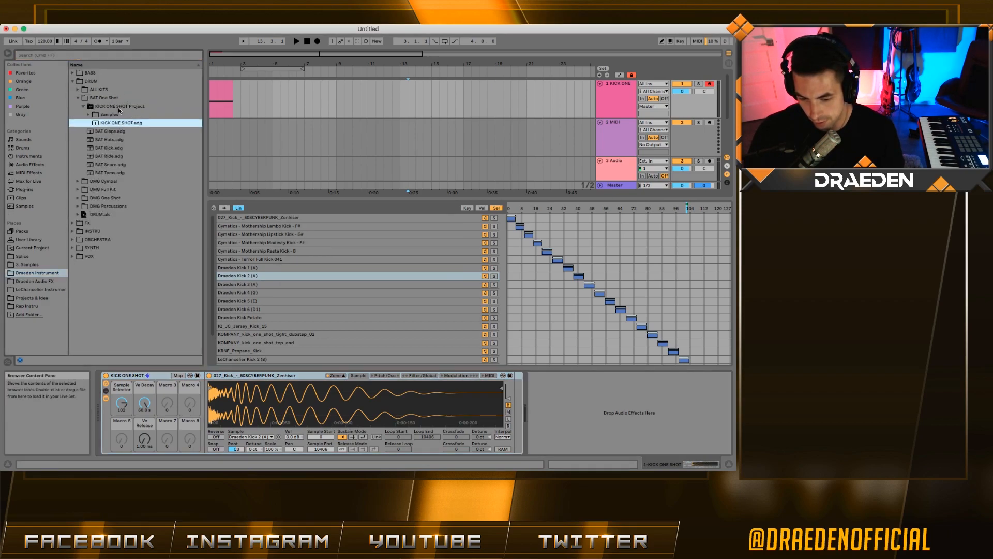
# - Move the KICK ONE SHOT Project folder to trash and collapse the BAT One Shot and DRUM folders
pyautogui.press('Delete')
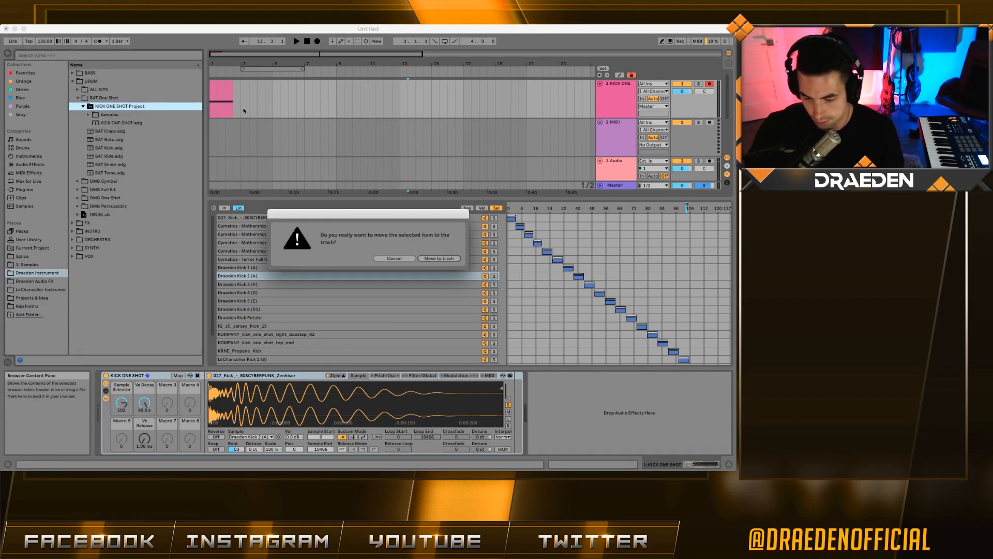
pyautogui.click(441, 255)
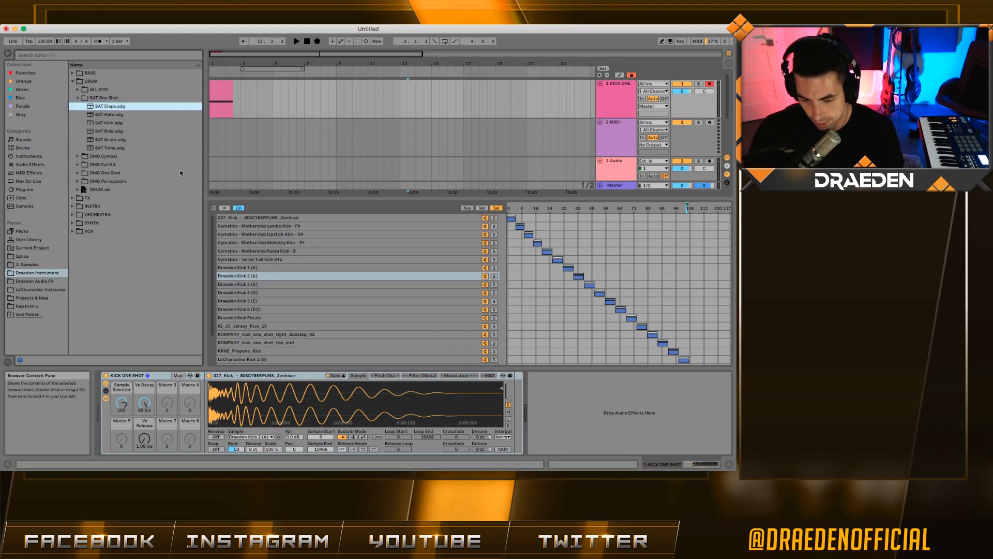
pyautogui.press('Down')
pyautogui.press('Down')
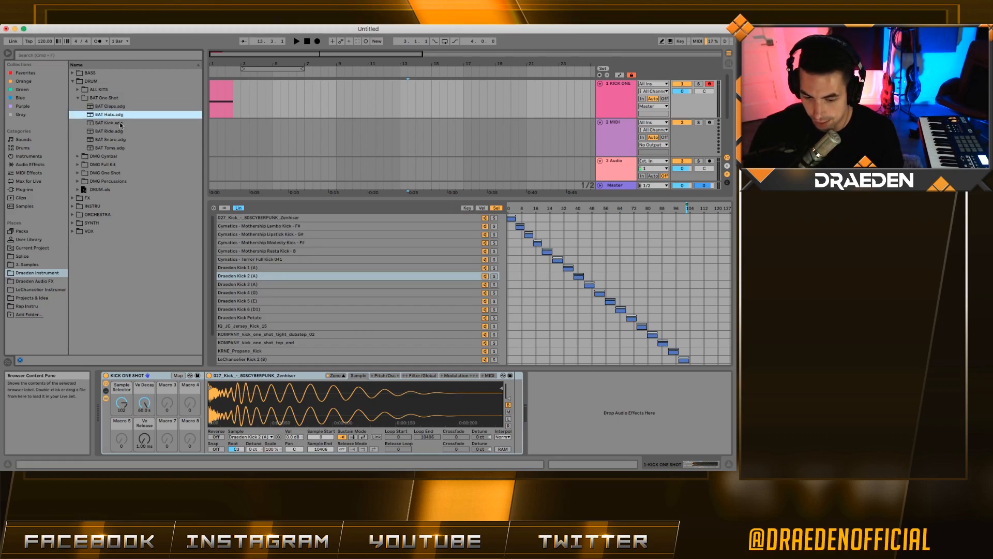
pyautogui.press('Down')
pyautogui.press('Down')
pyautogui.press('Down')
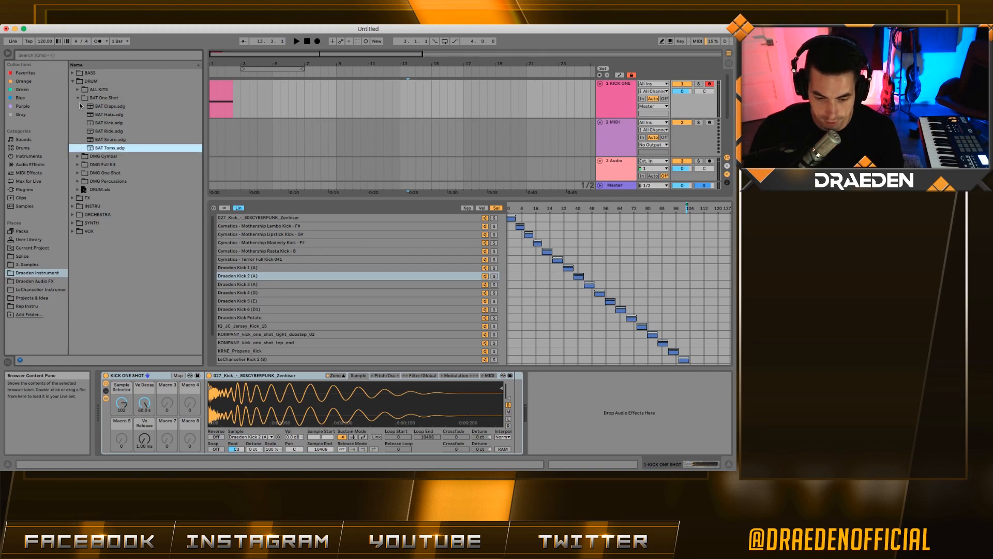
pyautogui.press('Left')
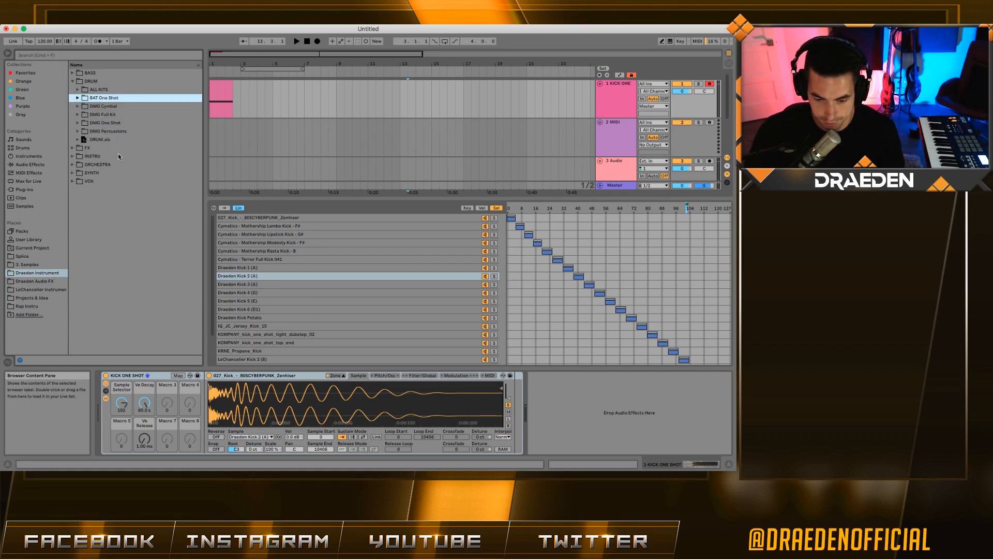
pyautogui.press('Left')
pyautogui.press('Left')
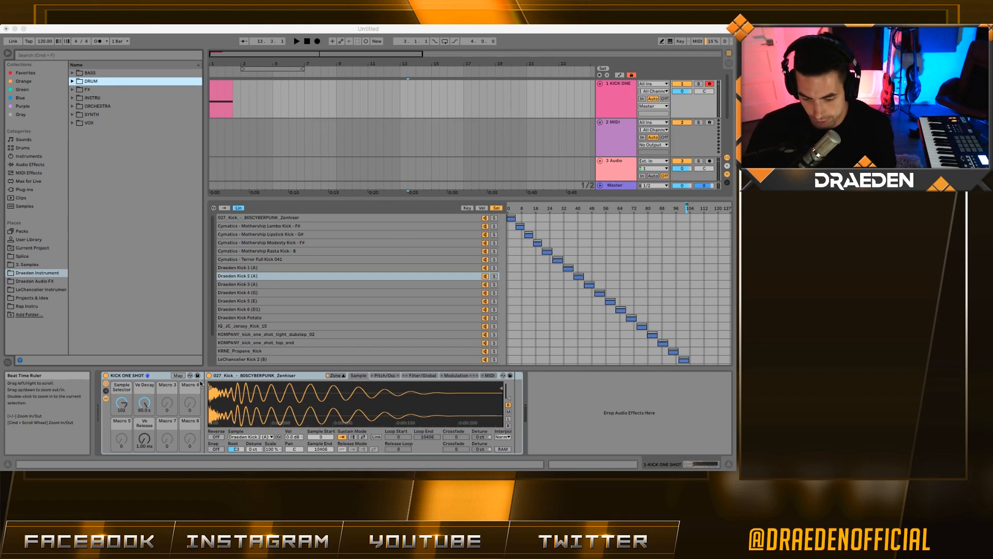
# - Search for 'strings' and bring STRINGS 3.als from the ORCHESTRA folder into the set
pyautogui.click(604, 134)
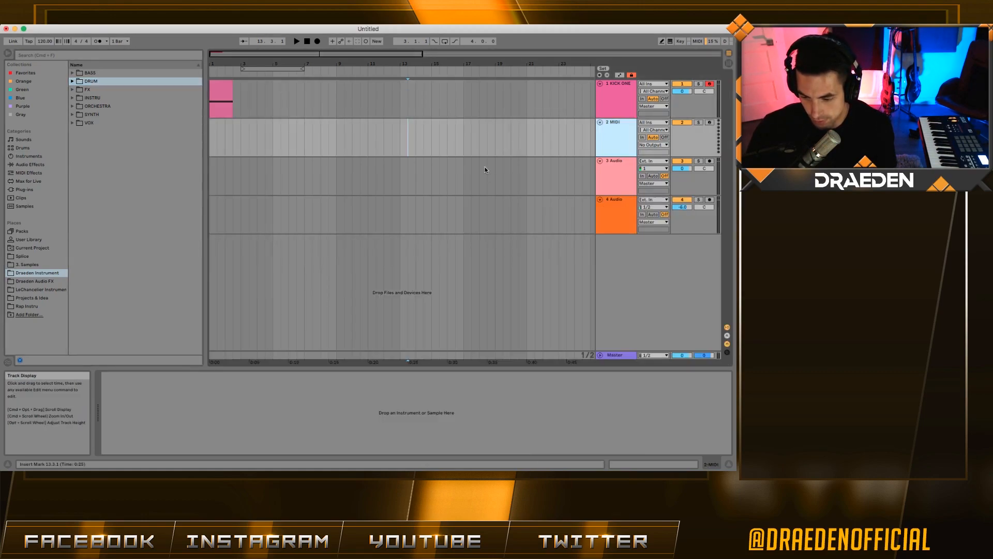
pyautogui.click(57, 55)
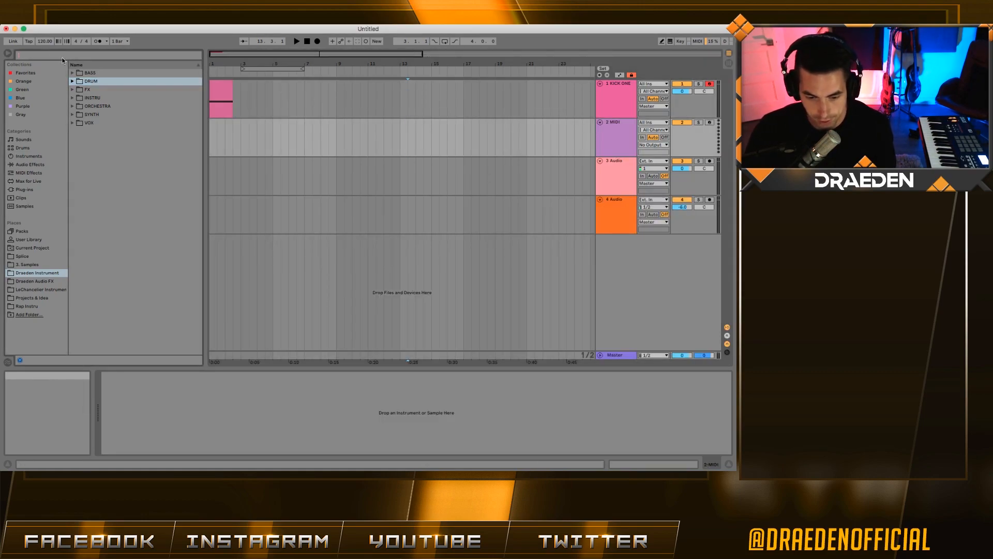
pyautogui.write('strings')
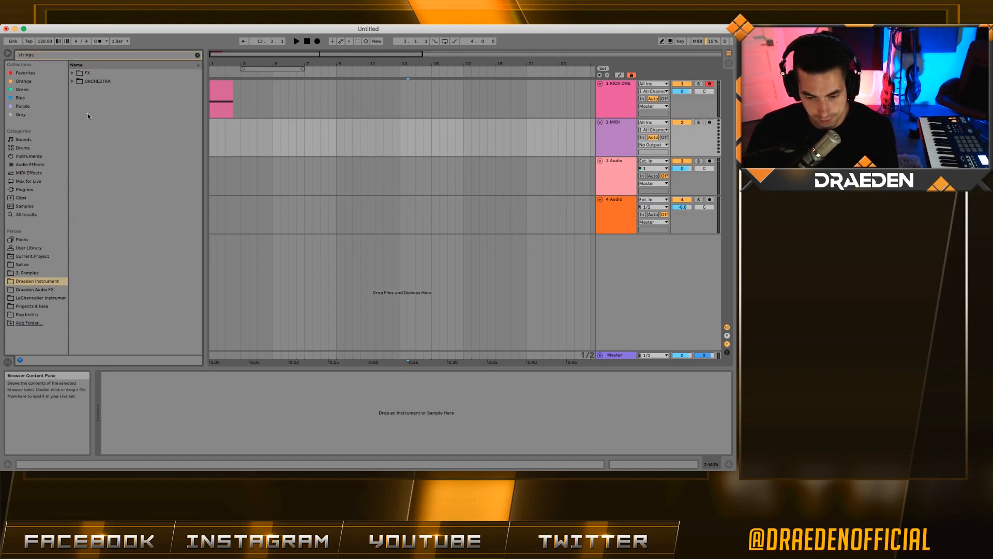
pyautogui.click(109, 82)
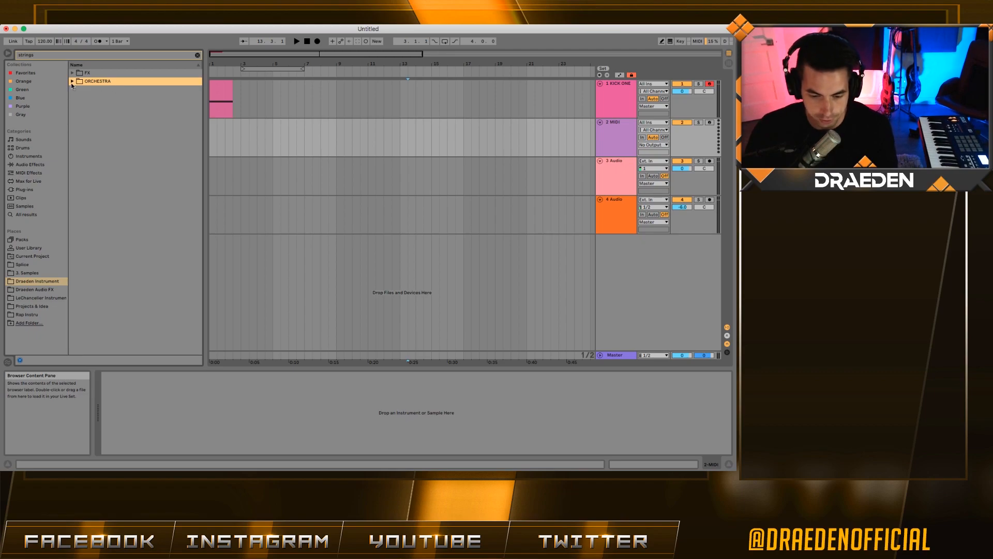
pyautogui.click(72, 81)
pyautogui.click(113, 98)
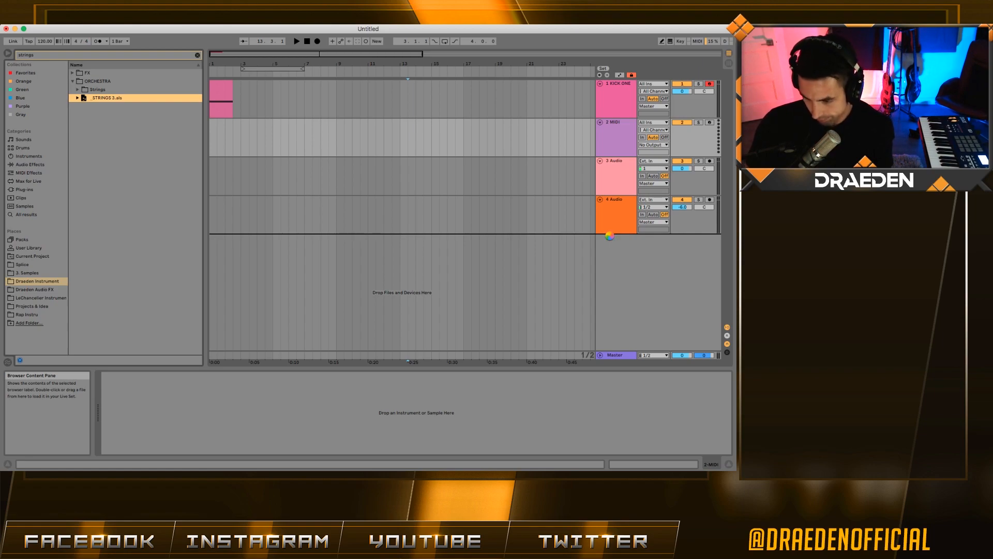
# - Turn off the STRINGS group's monitoring, fold its row, and inspect STR Kontakt tracks 7–10
pyautogui.click(665, 202)
pyautogui.click(610, 211)
pyautogui.click(619, 226)
pyautogui.scroll(-1, 618, 226)
pyautogui.click(615, 178)
pyautogui.click(600, 177)
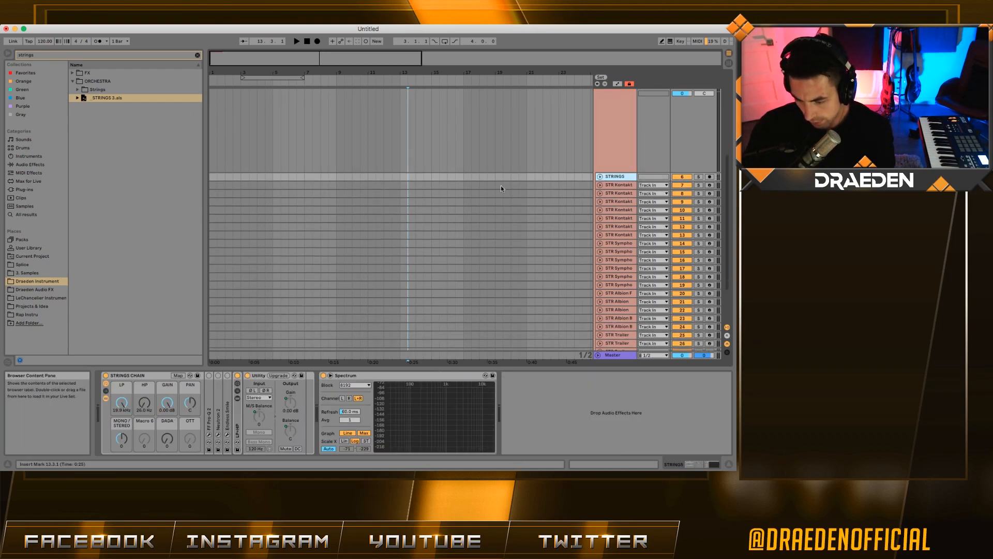
pyautogui.scroll(-4, 612, 212)
pyautogui.scroll(4, 623, 220)
pyautogui.click(621, 188)
pyautogui.click(621, 198)
pyautogui.click(621, 205)
pyautogui.click(621, 213)
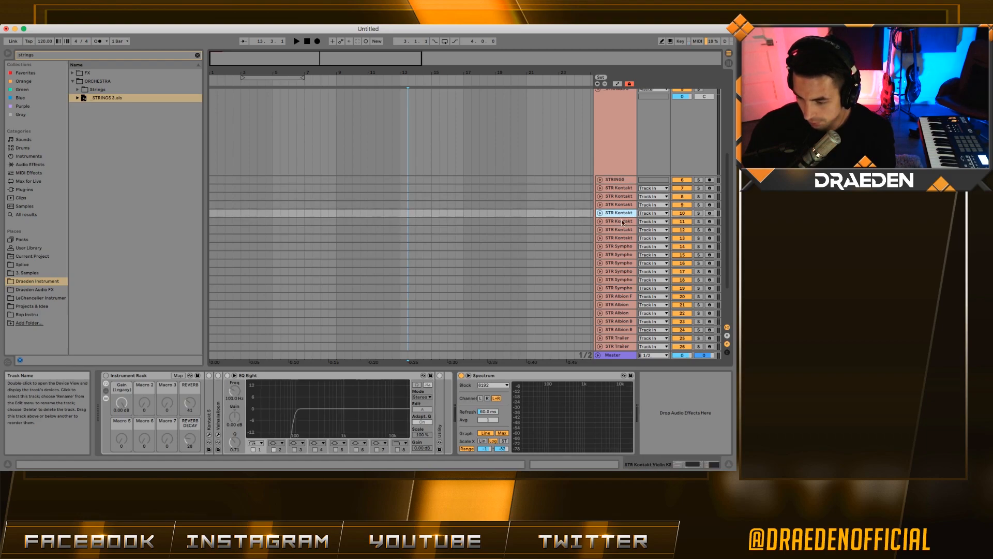
# - Review the STRINGS group's effect chain and STR Albion tracks 22–24, then fold the STRINGS 3 group
pyautogui.click(618, 179)
pyautogui.click(619, 142)
pyautogui.click(618, 180)
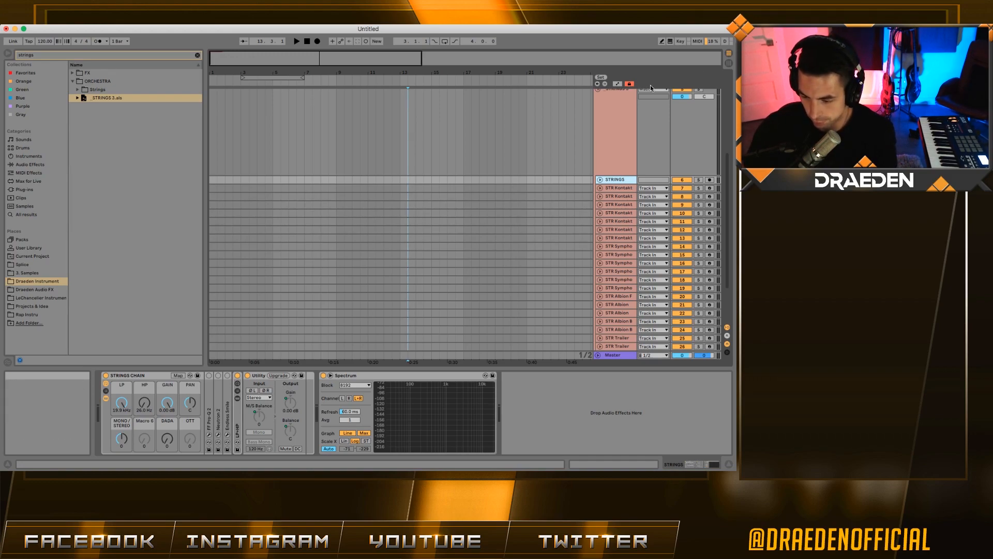
pyautogui.scroll(-5, 617, 219)
pyautogui.click(618, 251)
pyautogui.click(619, 260)
pyautogui.click(623, 268)
pyautogui.scroll(8, 611, 218)
pyautogui.click(617, 185)
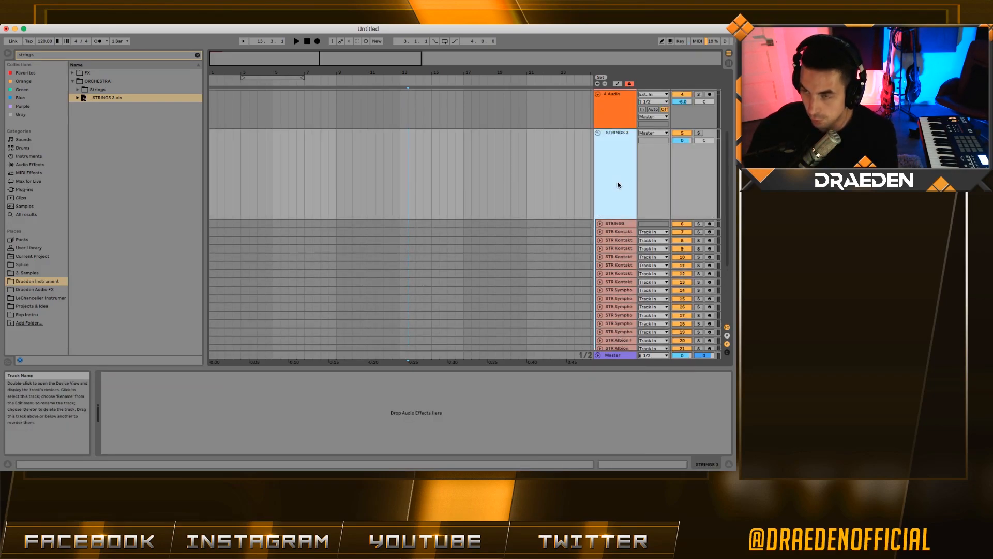
pyautogui.click(598, 132)
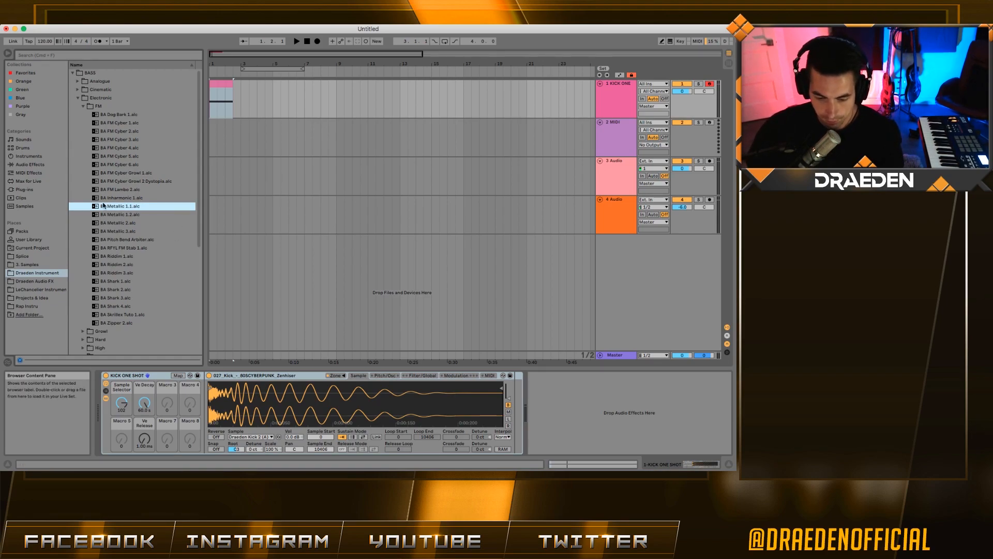
# - Load the BA Metallic 1.1 bass preset onto a new track and add Auto Filter to it
pyautogui.moveTo(237, 243)
pyautogui.mouseDown()
pyautogui.moveTo(222, 239)
pyautogui.moveTo(253, 241)
pyautogui.moveTo(228, 241)
pyautogui.mouseUp()
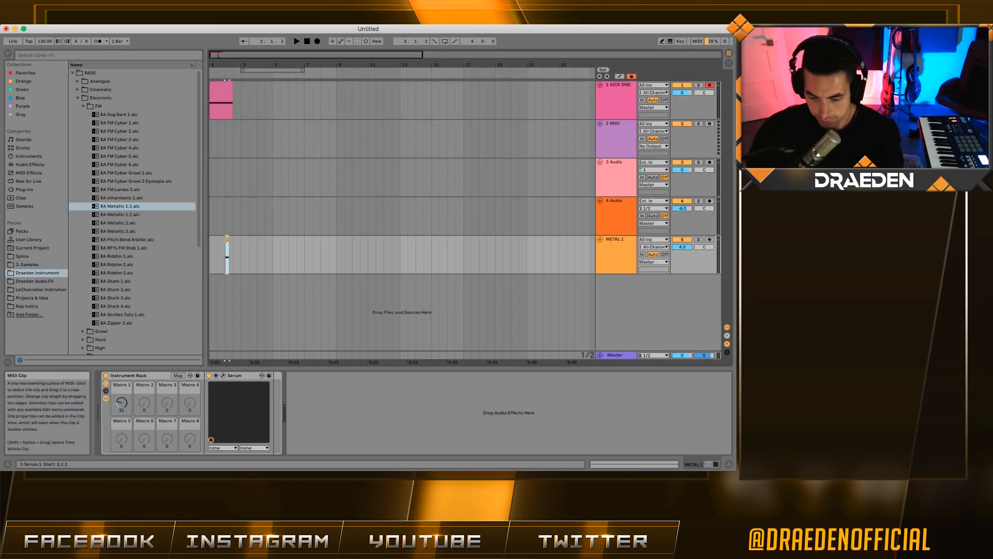
pyautogui.moveTo(226, 65); pyautogui.dragTo(359, 279)
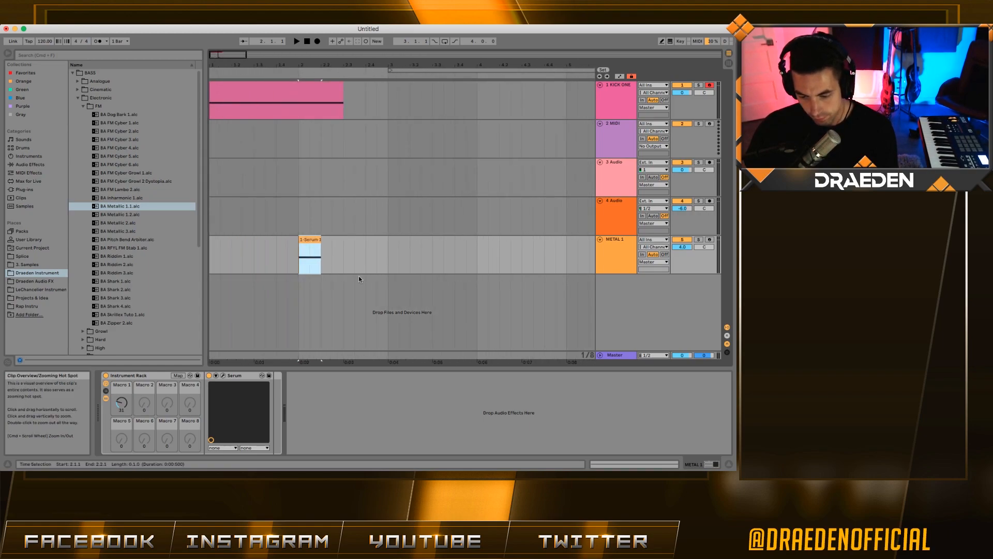
pyautogui.click(37, 55)
pyautogui.write('au')
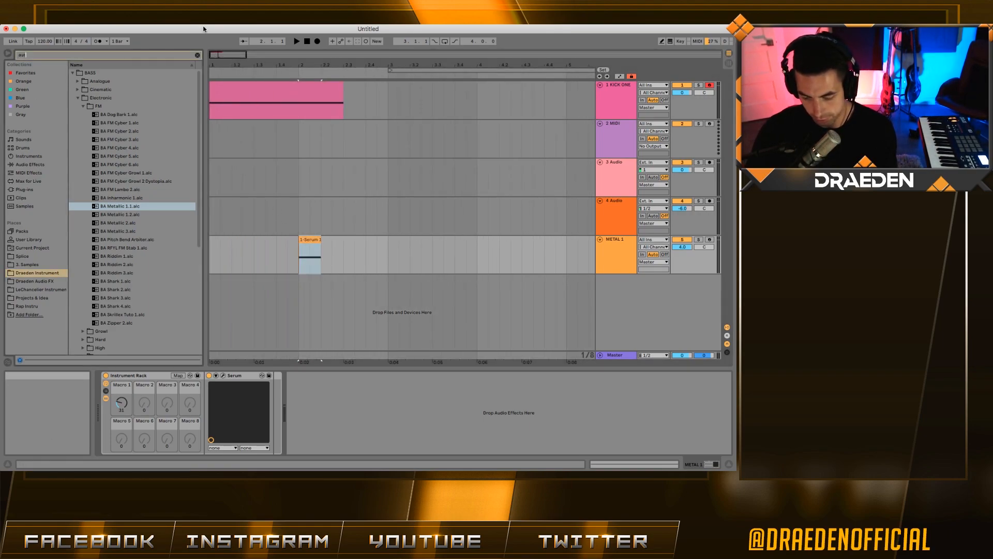
pyautogui.write('to')
pyautogui.click(32, 165)
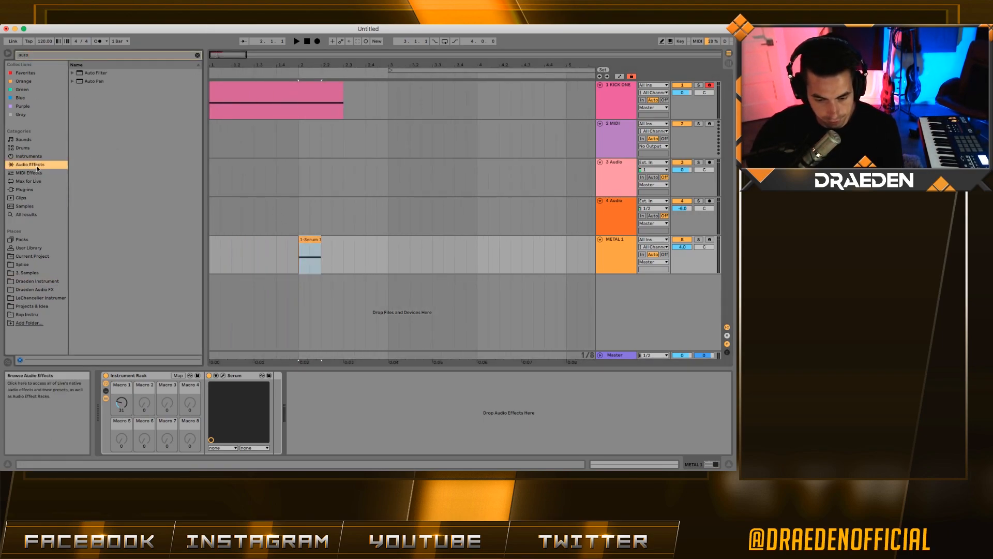
pyautogui.doubleClick(104, 73)
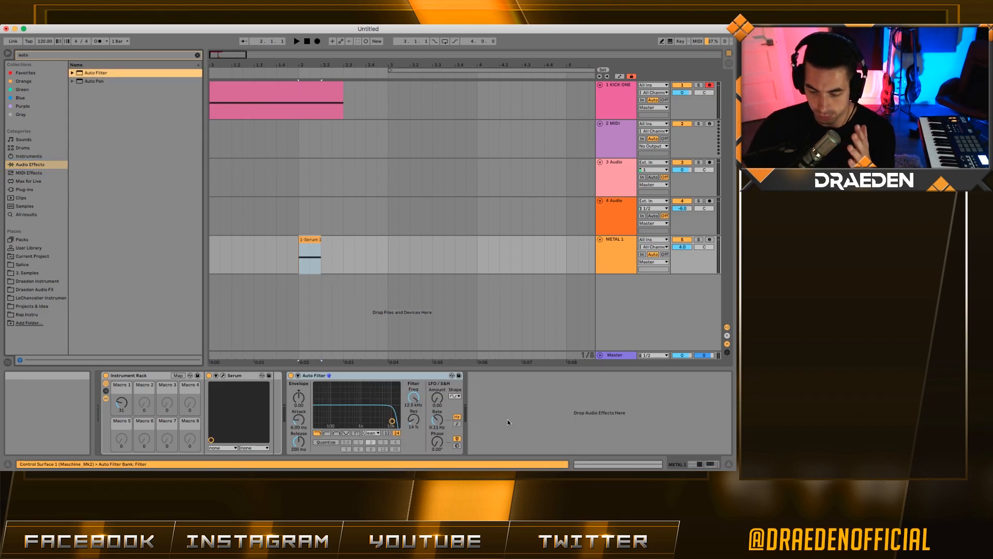
# - Save the 1-Serum 1 clip into the BASS > FM preset folder
pyautogui.click(310, 262)
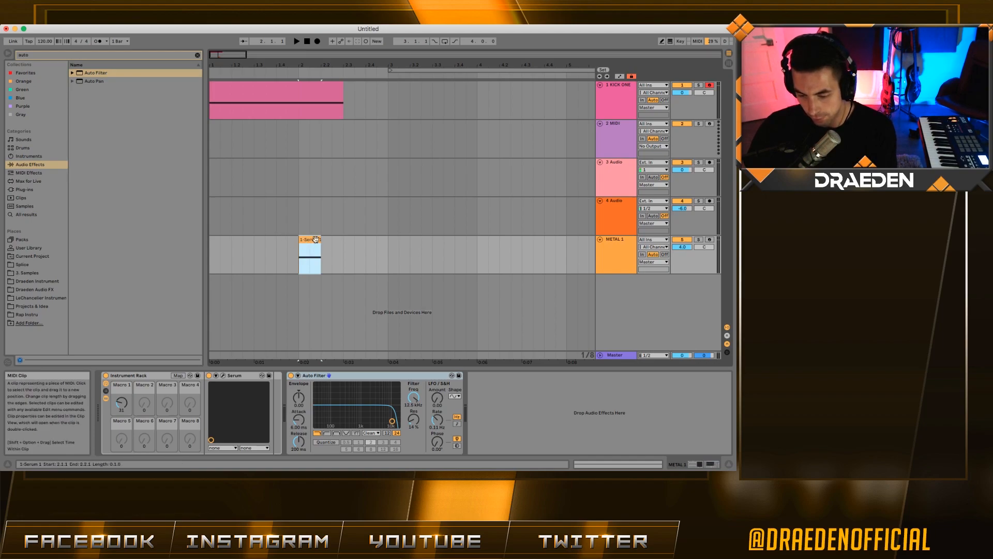
pyautogui.click(197, 55)
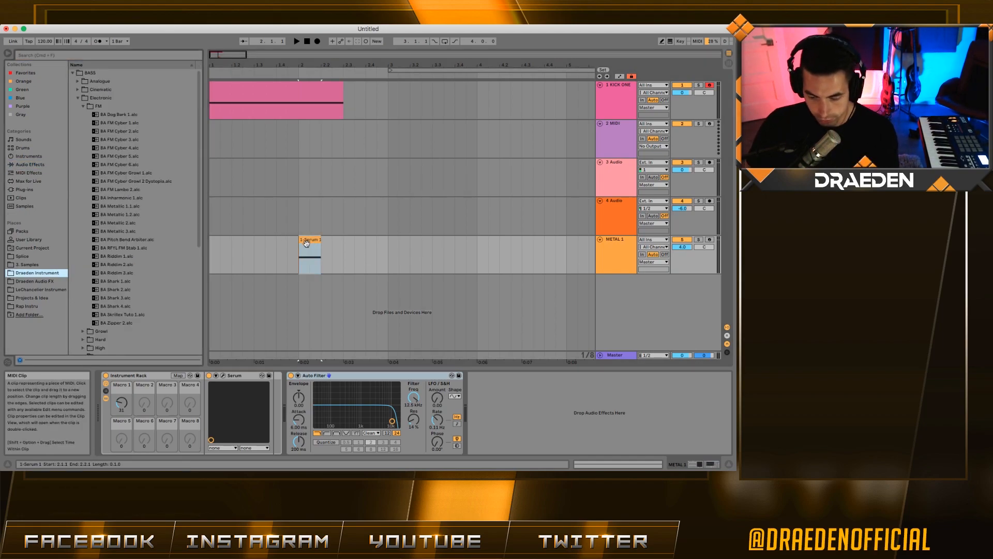
pyautogui.moveTo(310, 243); pyautogui.dragTo(176, 205)
pyautogui.press('Return')
pyautogui.click(120, 125)
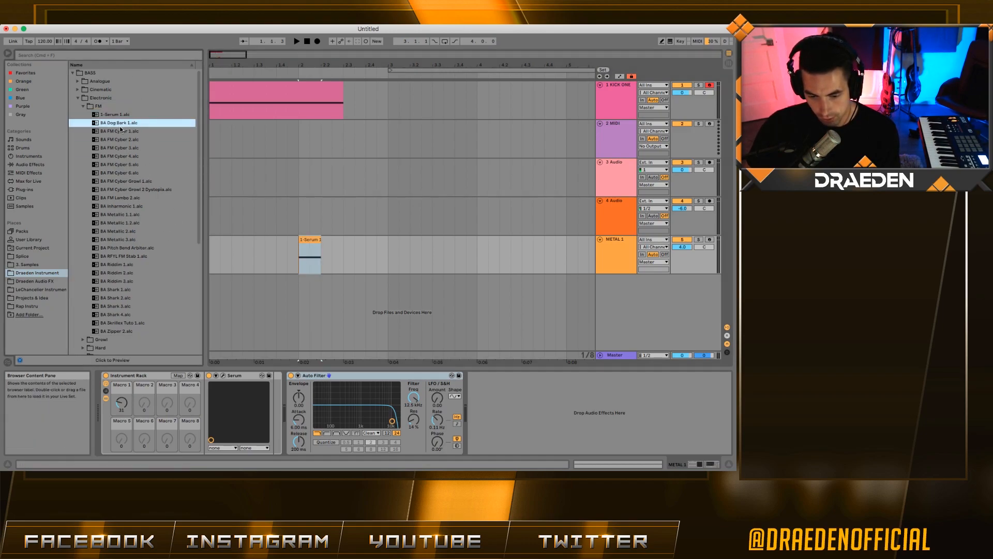
pyautogui.click(118, 117)
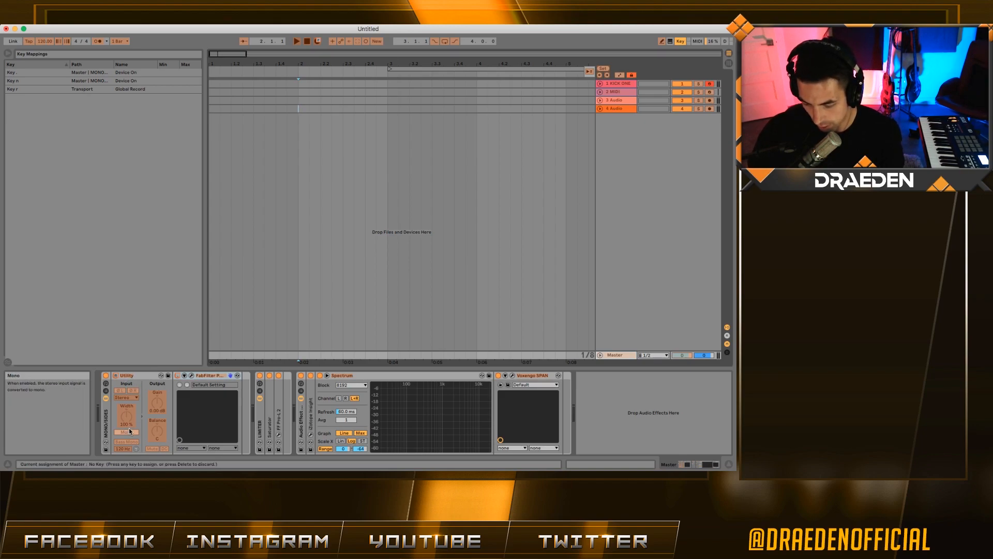
# - Leave key map mode and briefly open, then close, the Pro-Q 3 plug-in window
pyautogui.click(678, 43)
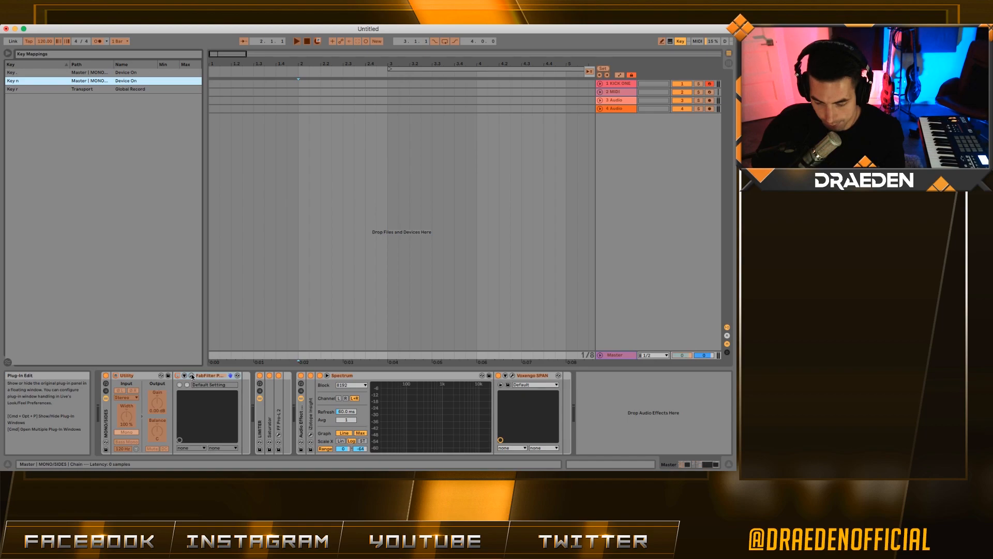
pyautogui.click(192, 376)
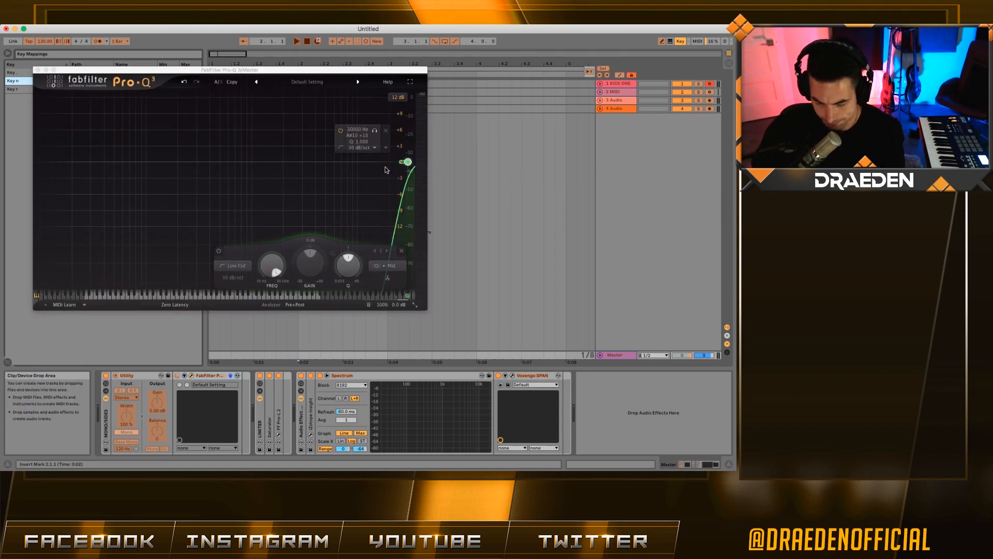
pyautogui.click(38, 69)
pyautogui.click(680, 41)
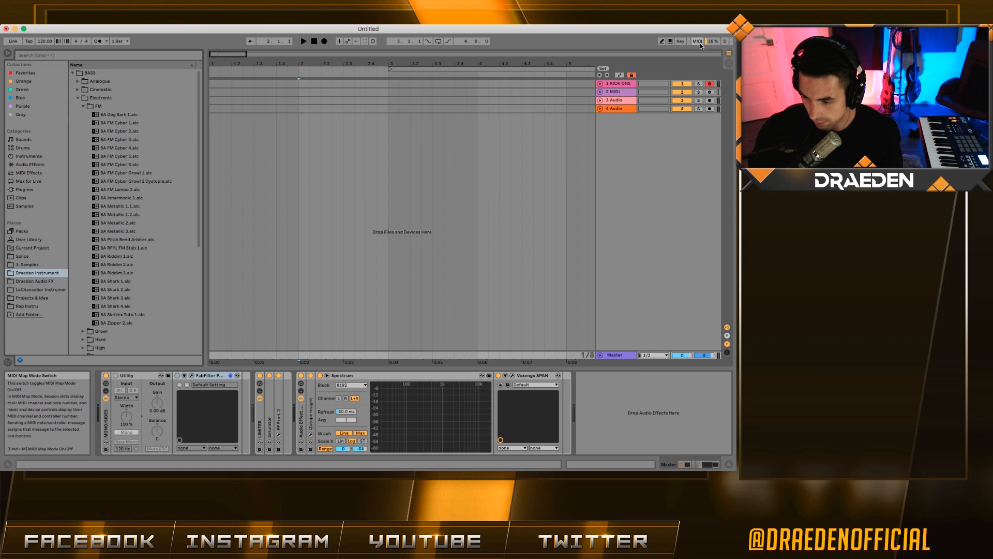
# - Collapse the Utility and Pro-Q 3 devices and expand the Saturator on the master chain
pyautogui.doubleClick(136, 377)
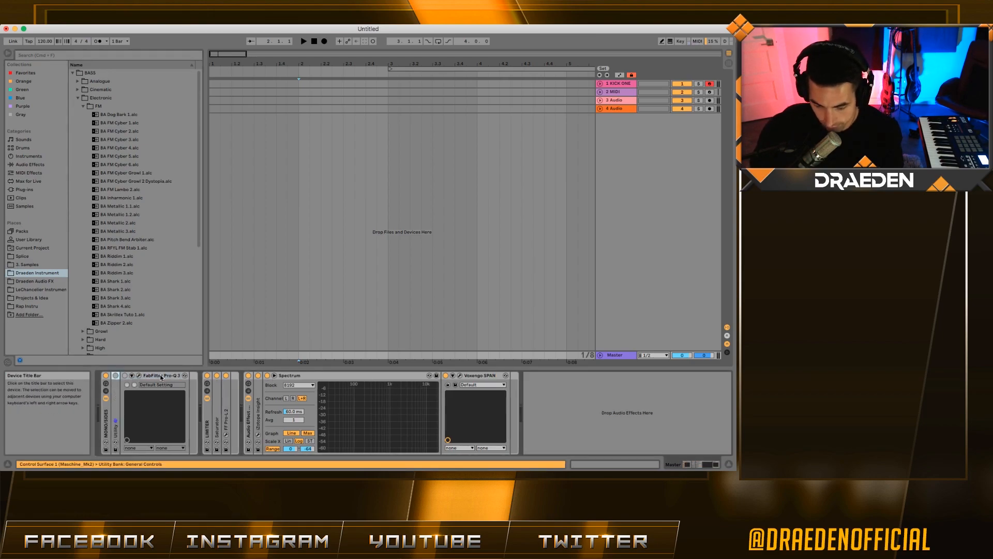
pyautogui.doubleClick(158, 376)
pyautogui.doubleClick(157, 405)
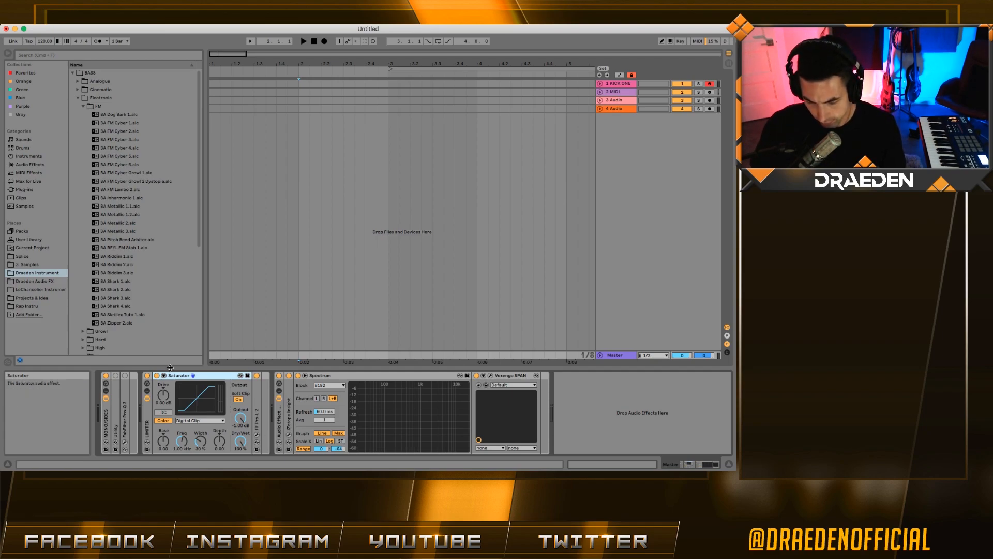
# - Expand FF Pro-L 2, open and close its window, then fold the limiter rack devices
pyautogui.doubleClick(259, 400)
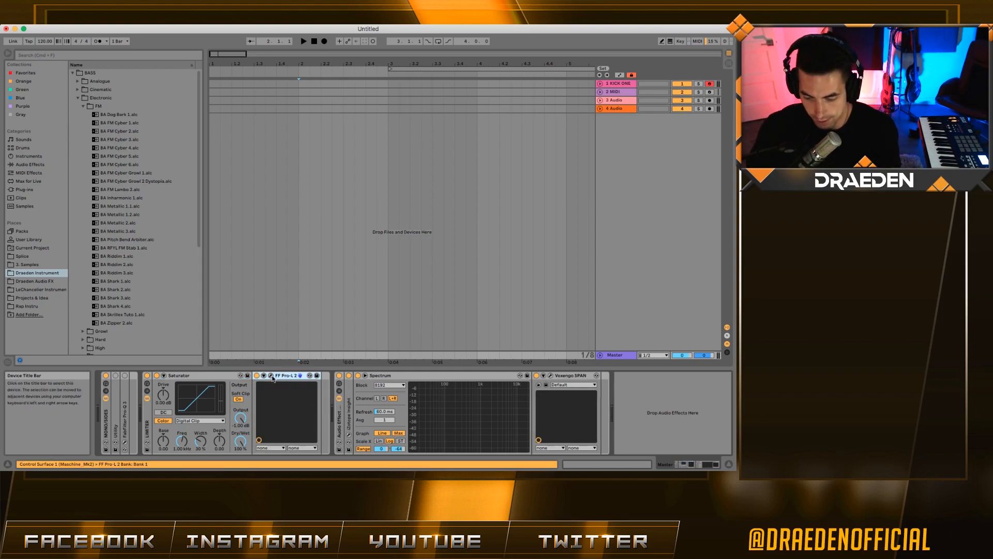
pyautogui.click(301, 380)
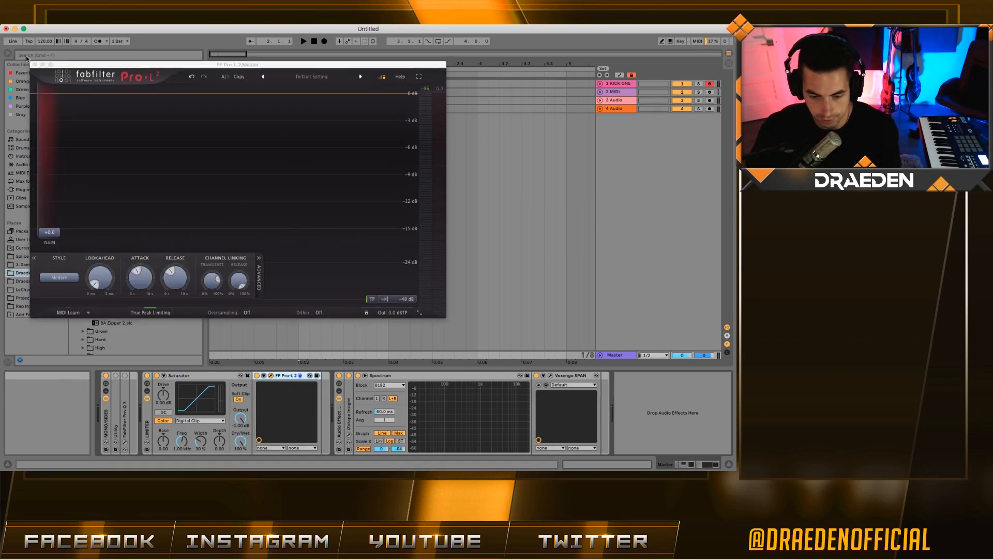
pyautogui.click(36, 65)
pyautogui.click(366, 377)
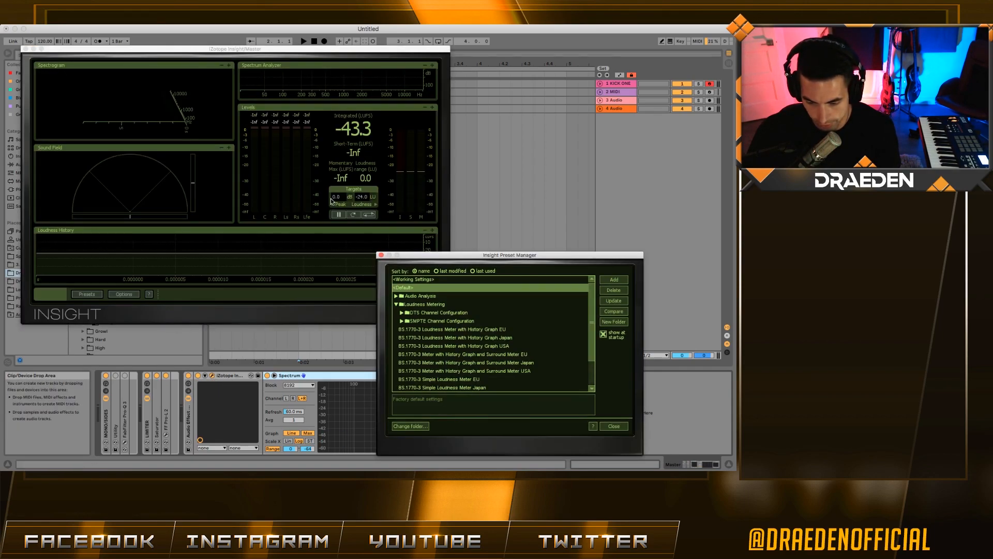
# - Close Insight's Preset Manager and centre the metering window, reading -43.3 LUFS, over the arrangement
pyautogui.click(381, 255)
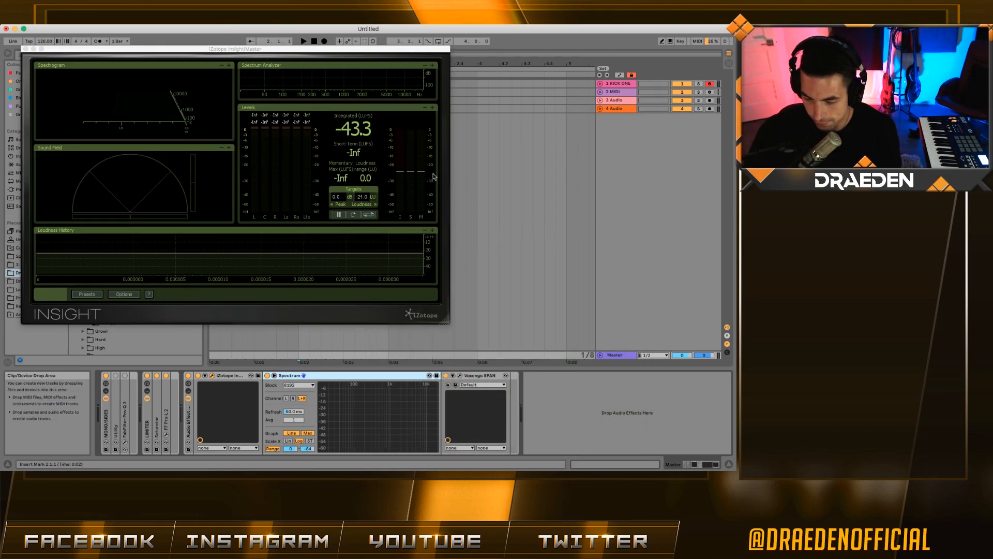
pyautogui.moveTo(332, 49); pyautogui.dragTo(509, 110)
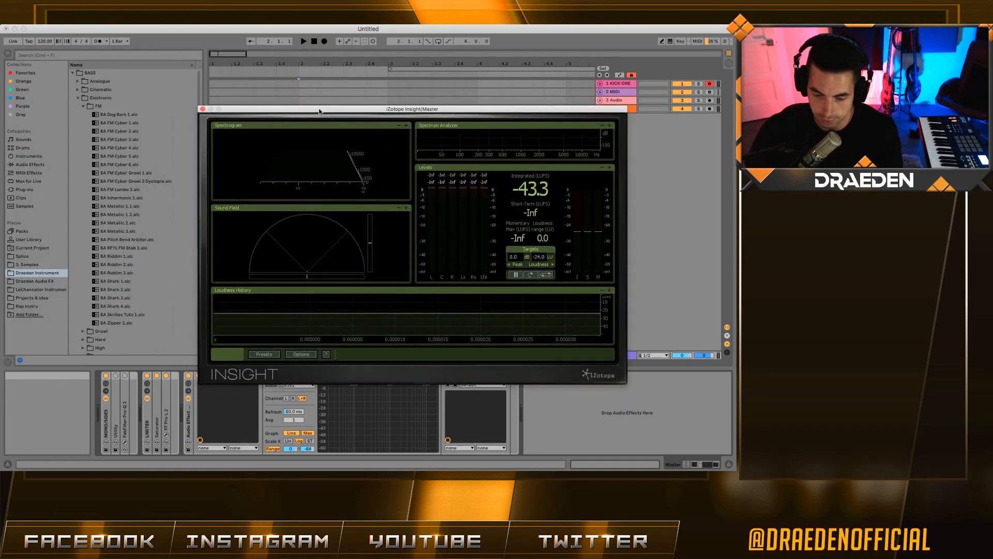